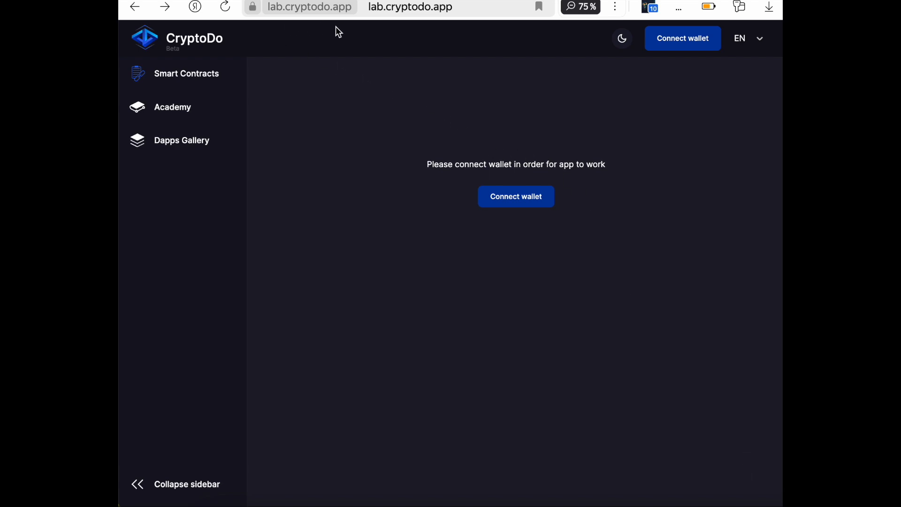
Connect the MetaMask wallet to the site and sign the authentication message in the wallet
left_click(516, 199)
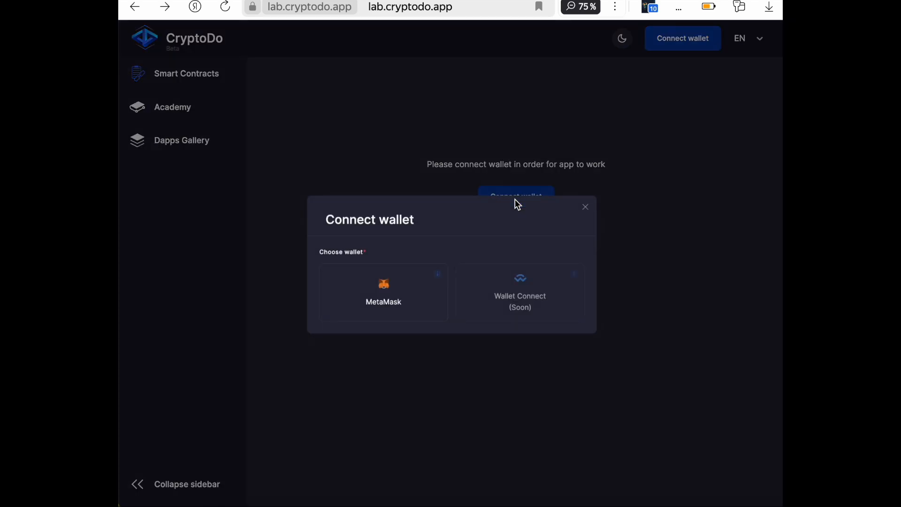
left_click(402, 315)
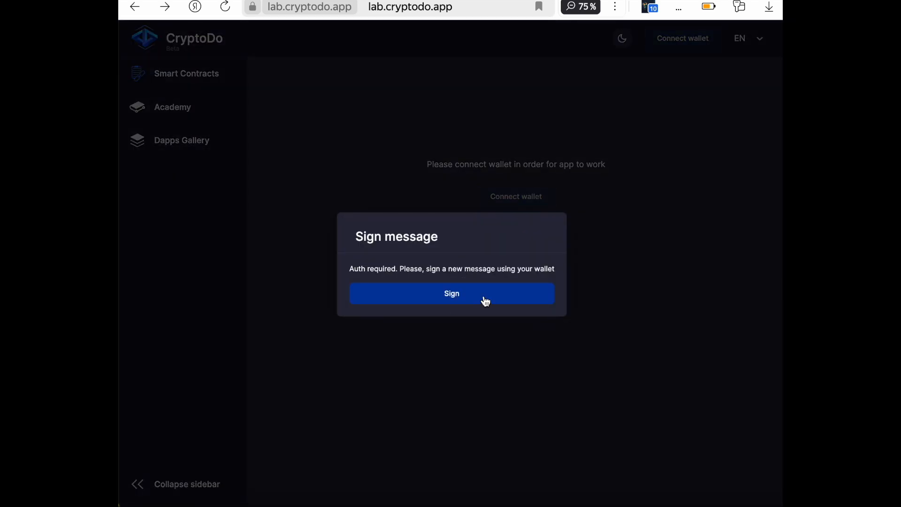
left_click(486, 301)
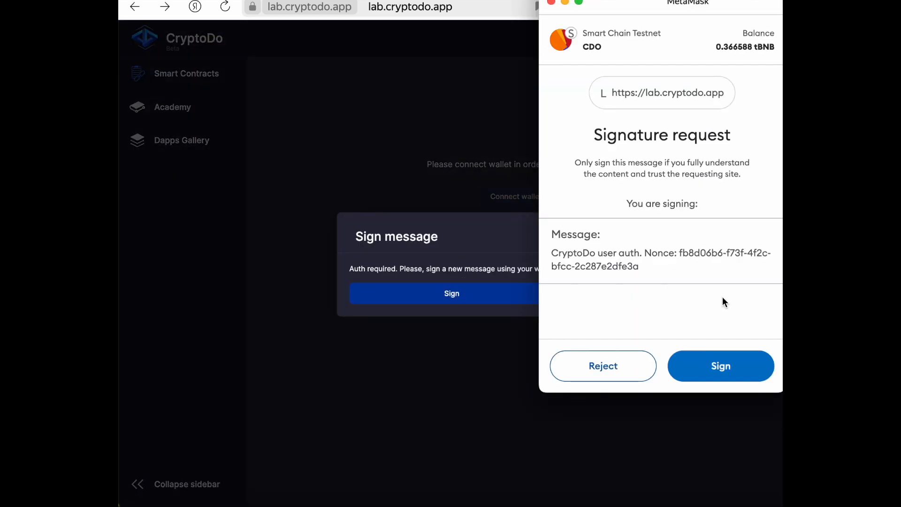
left_click(712, 378)
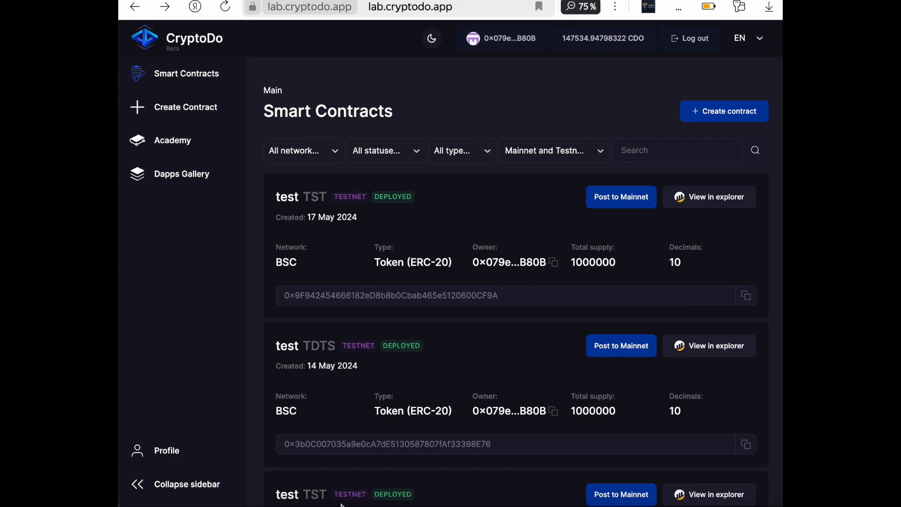
Start a new Token (ERC-20) contract on BNB Chain
scroll(440, 392, "down", 4)
scroll(439, 389, "up", 7)
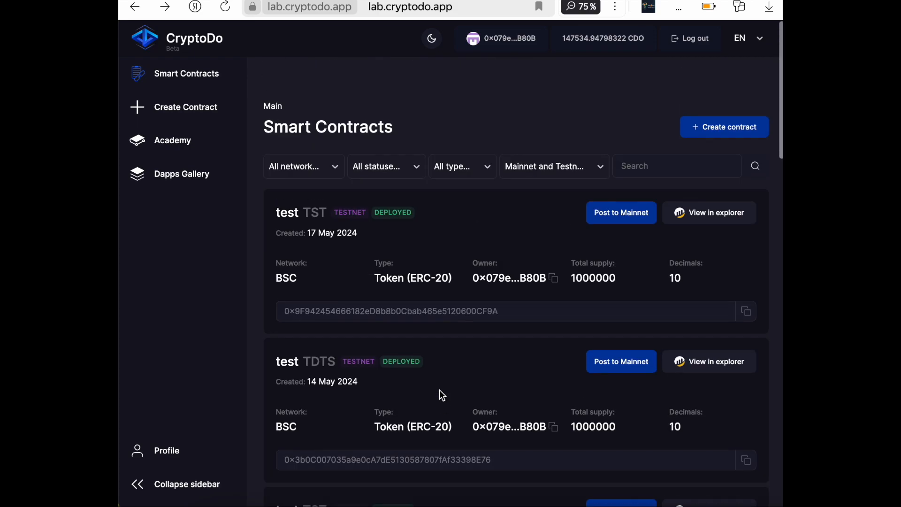
left_click(703, 117)
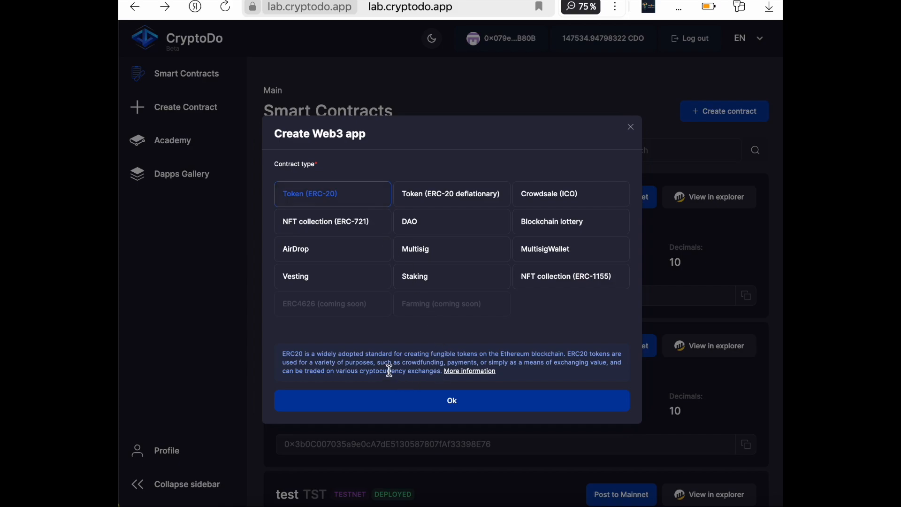
left_click(436, 407)
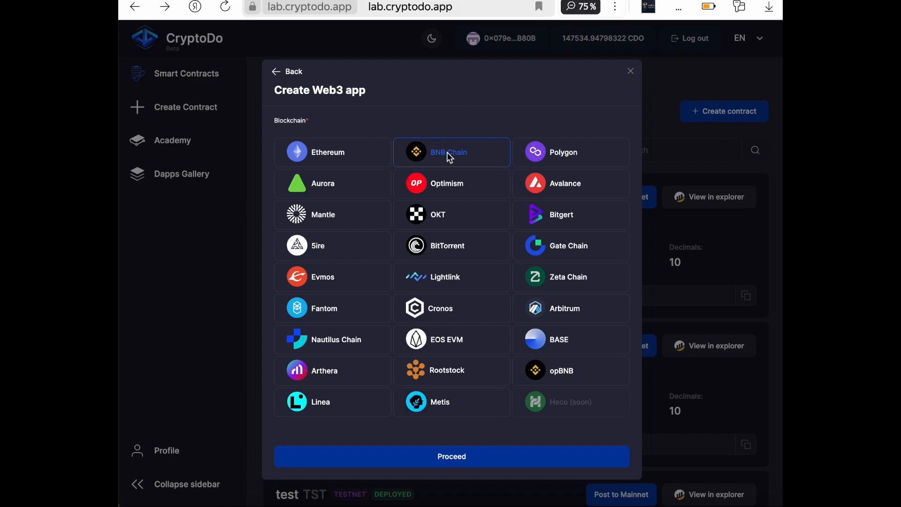
left_click(467, 456)
Name the new token "test" and give it the symbol TST
left_click(361, 170)
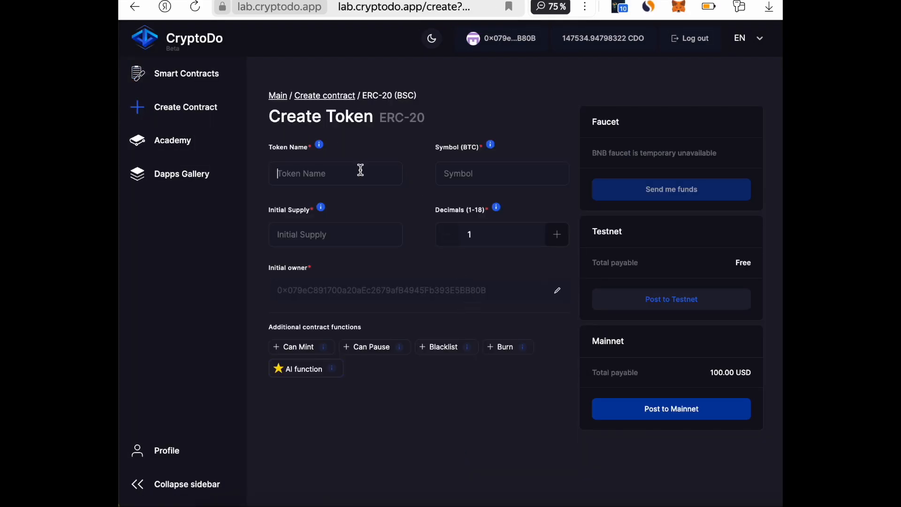
type("test")
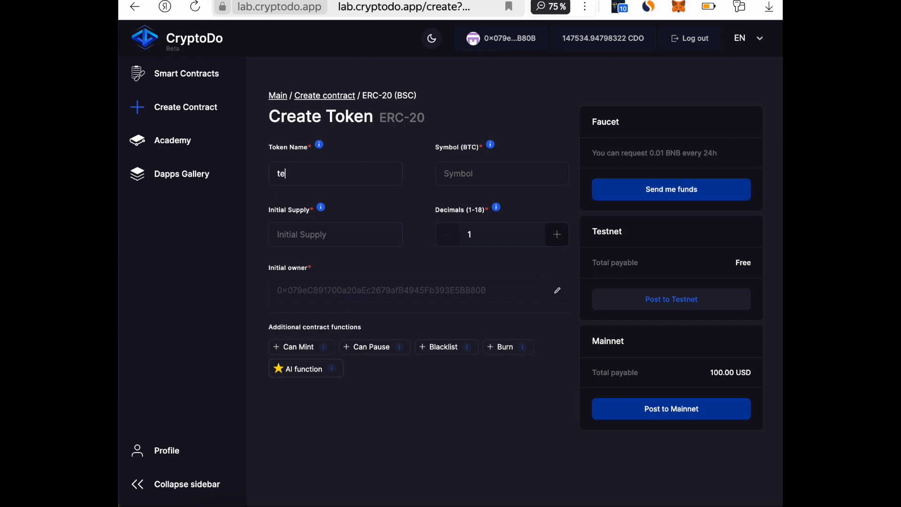
left_click(489, 177)
type("TST")
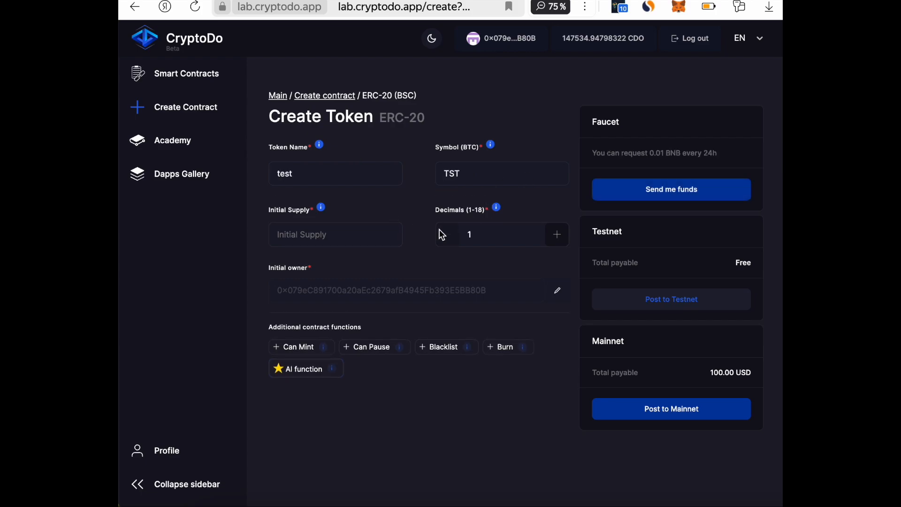
Set the token's initial supply to 1000000 and decimals to 10, and add the Burn function
left_click(485, 236)
type("0")
type("1000000")
left_click(512, 355)
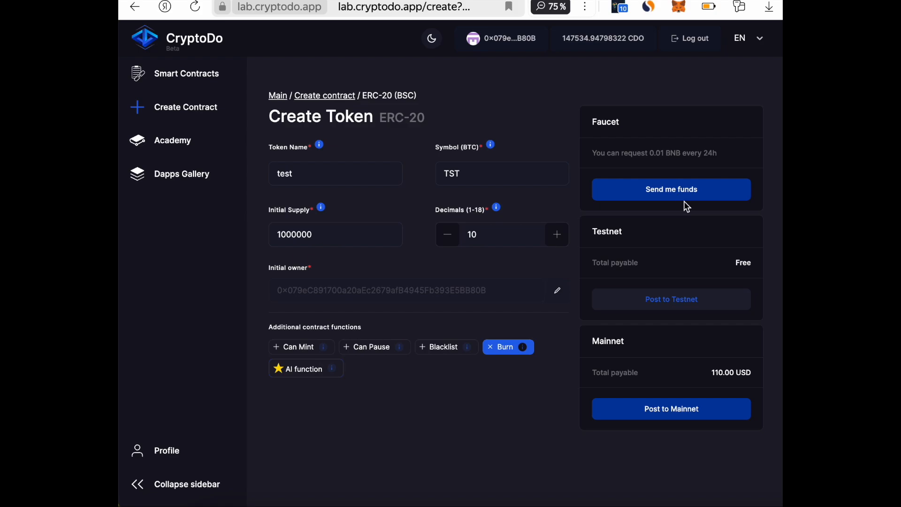
Post the token contract to the testnet, approving the deployment in MetaMask, and dismiss the success notice
left_click(715, 303)
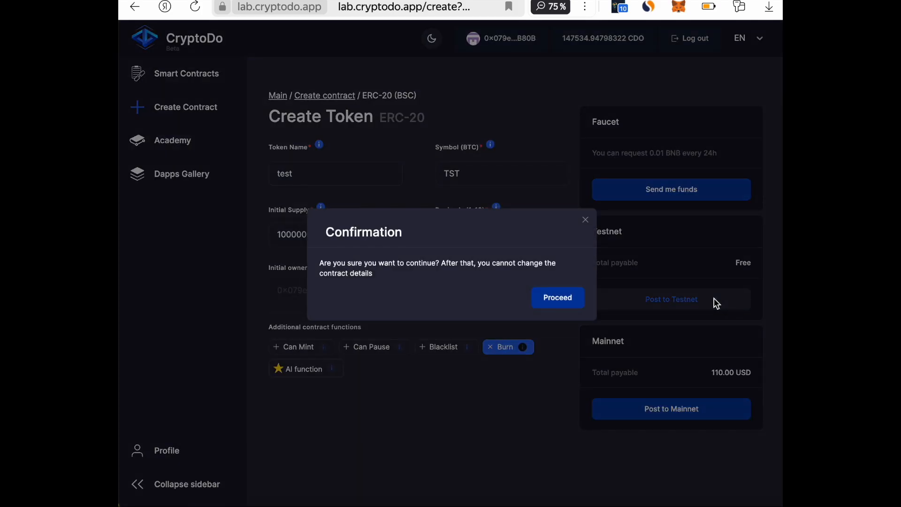
left_click(568, 303)
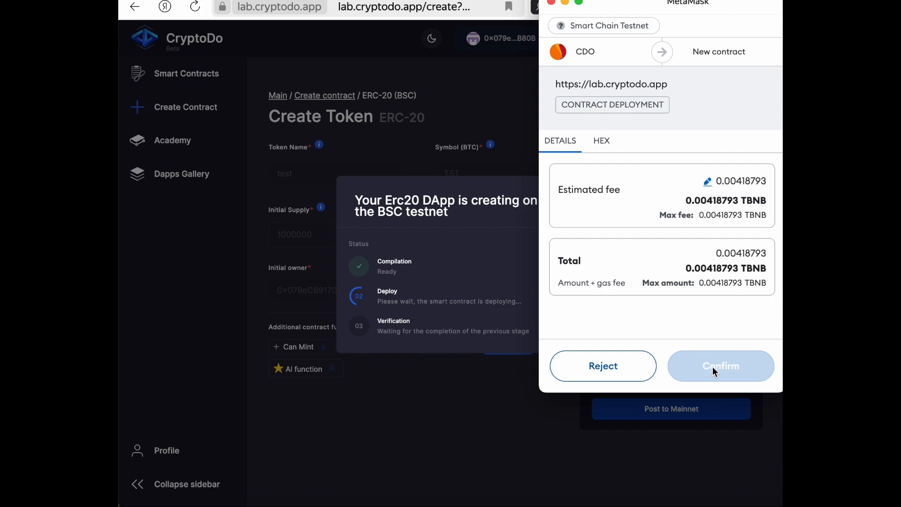
left_click(719, 368)
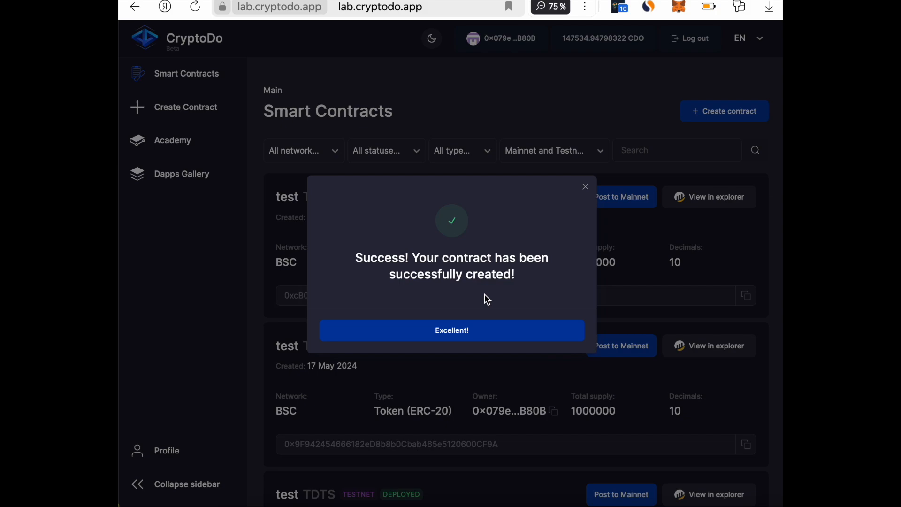
left_click(496, 332)
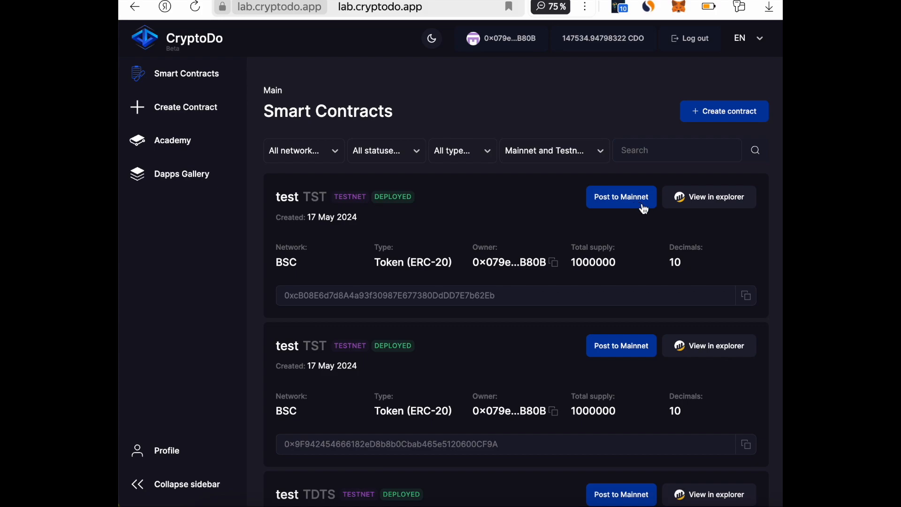
Open the newly deployed token in the BscScan explorer and examine its transactions, source code and write functions
left_click(713, 207)
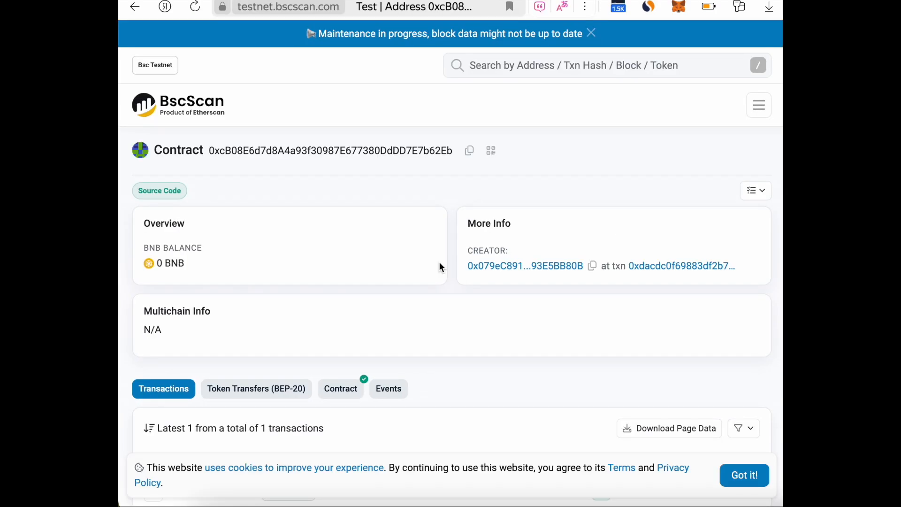
scroll(366, 347, "down", 4)
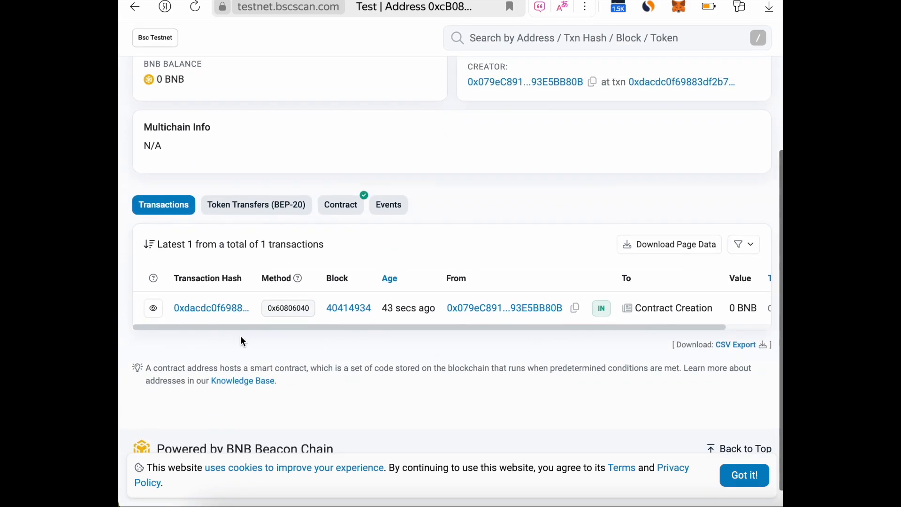
scroll(237, 314, "up", 2)
left_click(355, 276)
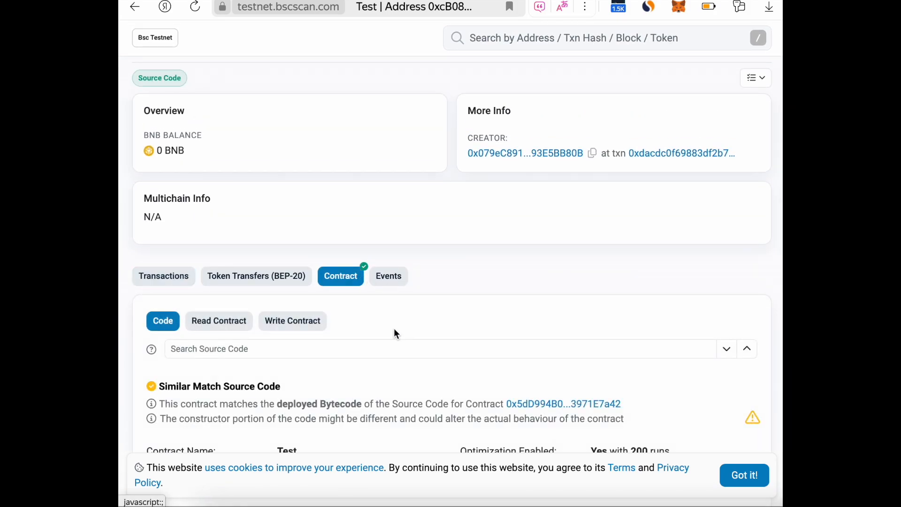
scroll(393, 328, "down", 6)
scroll(404, 323, "up", 4)
scroll(415, 262, "up", 2)
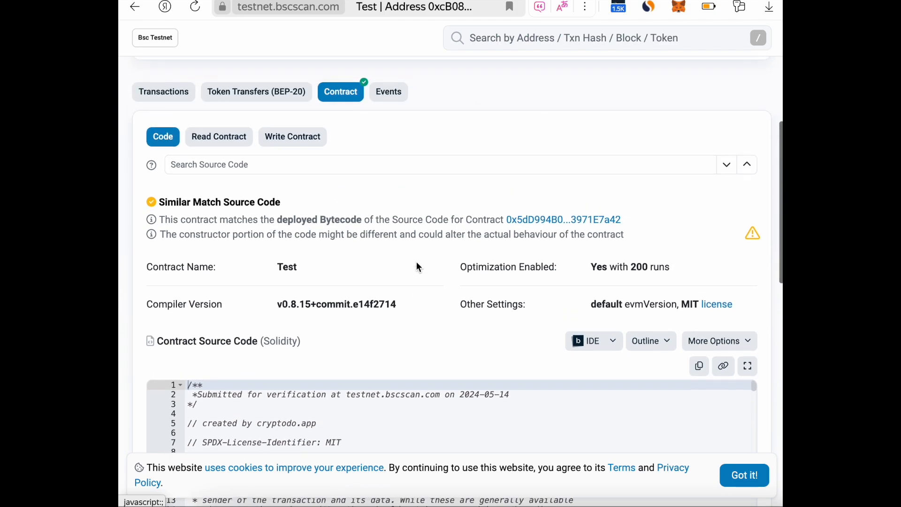
left_click(297, 139)
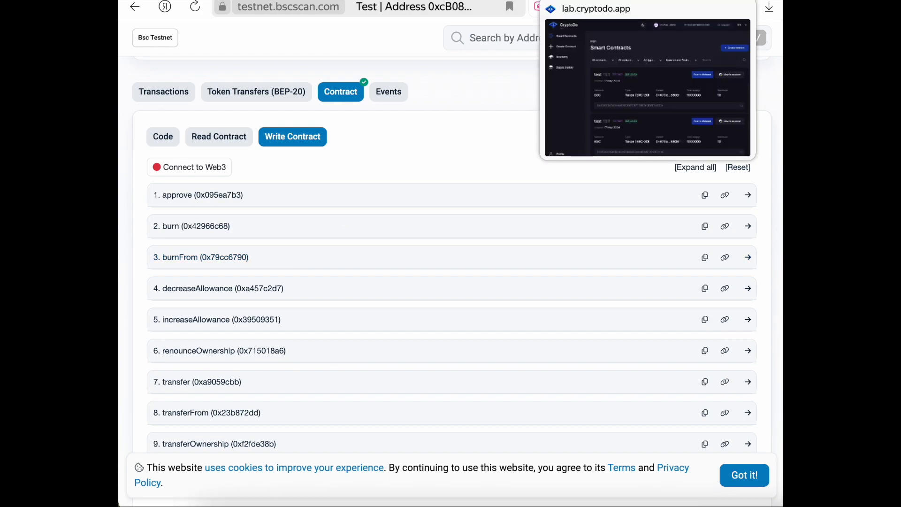
Back in CryptoDo, copy the new token's contract address and start a Crowdsale (ICO) contract on BNB Chain
left_click(537, 6)
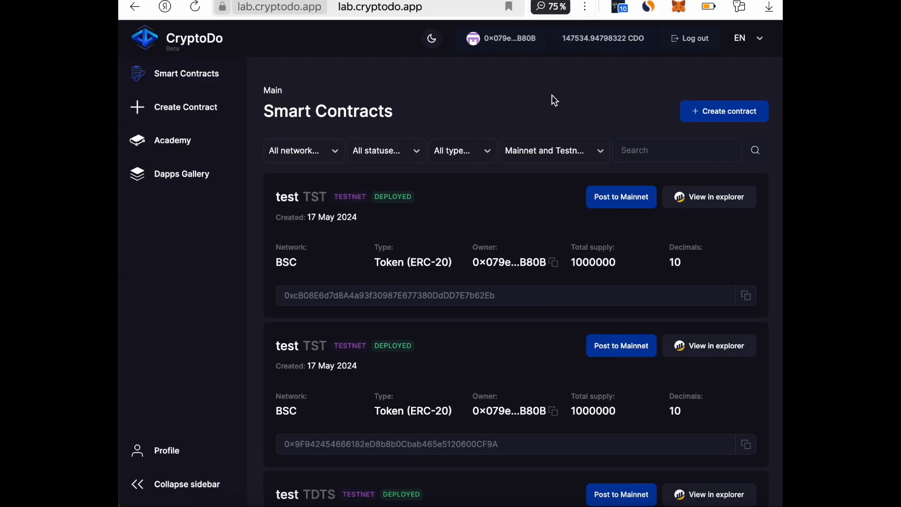
left_click(747, 298)
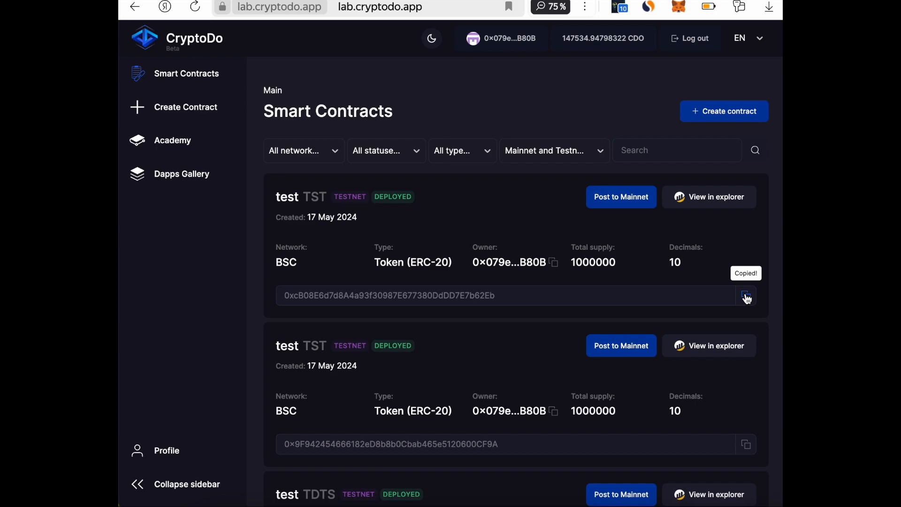
left_click(745, 116)
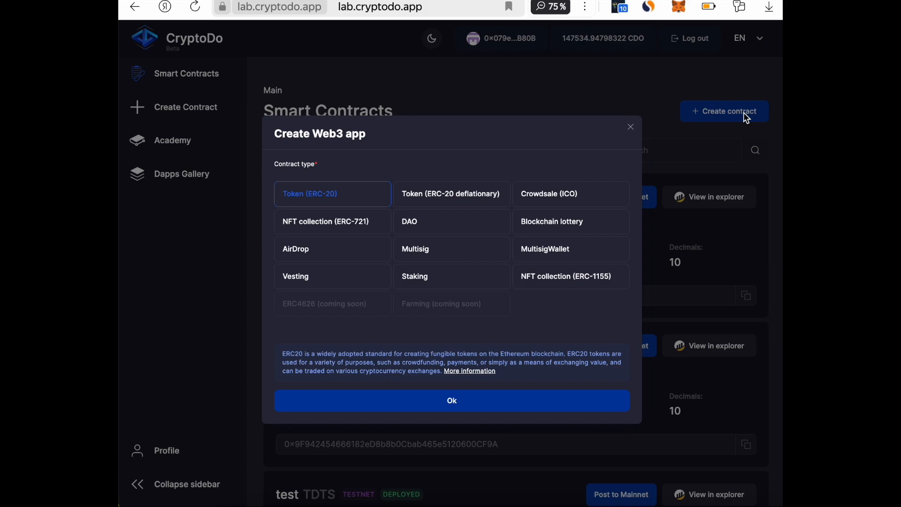
left_click(589, 192)
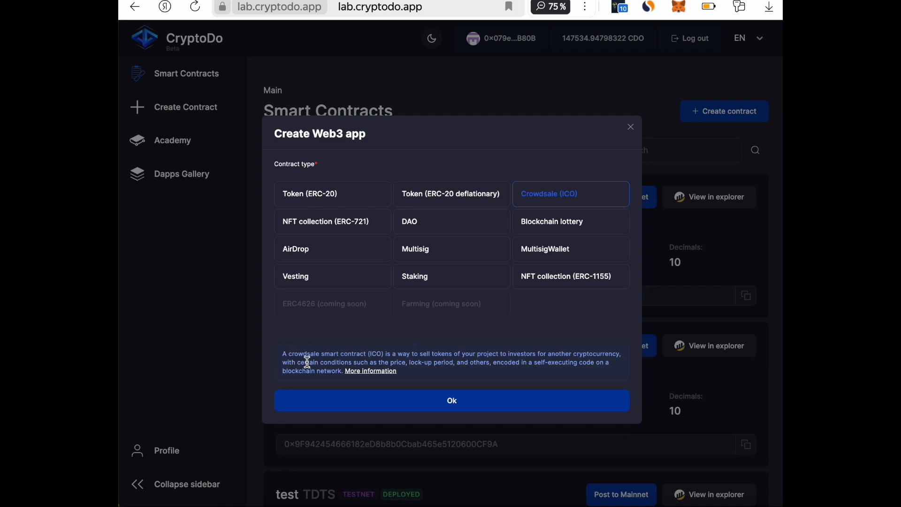
left_click(459, 406)
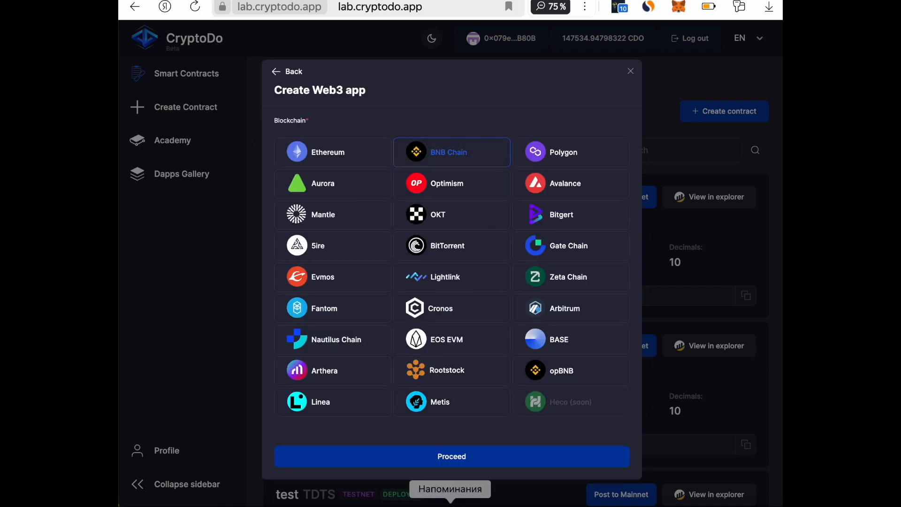
left_click(469, 457)
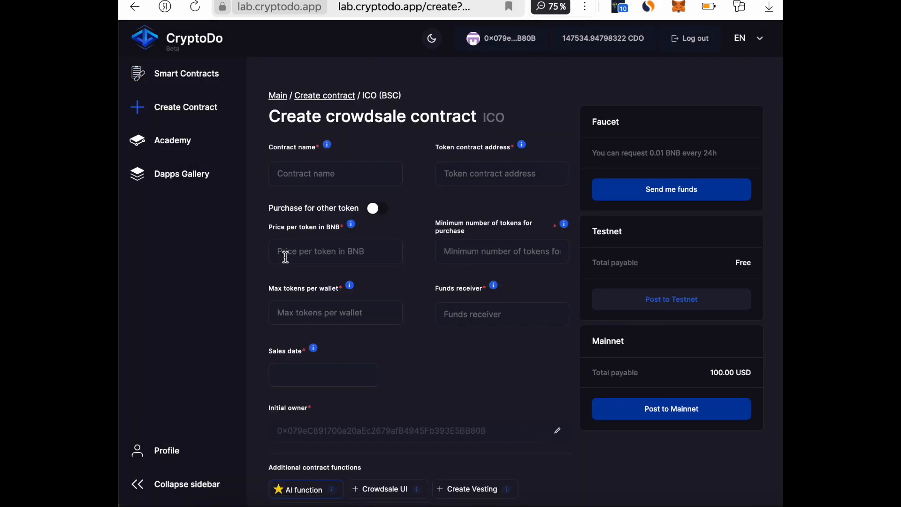
Paste the copied address as the crowdsale's token contract address and name the contract "Test sale"
scroll(399, 348, "down", 2)
scroll(491, 288, "up", 2)
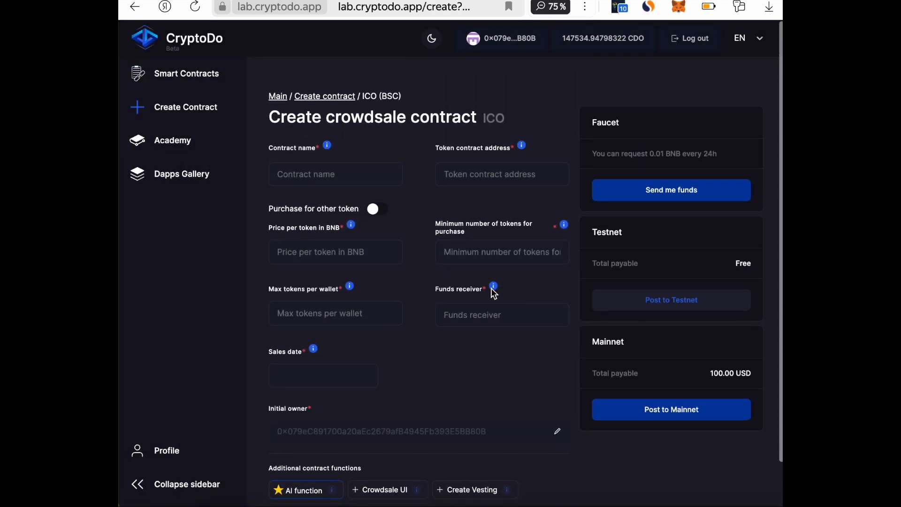
left_click(517, 171)
key("ctrl+v")
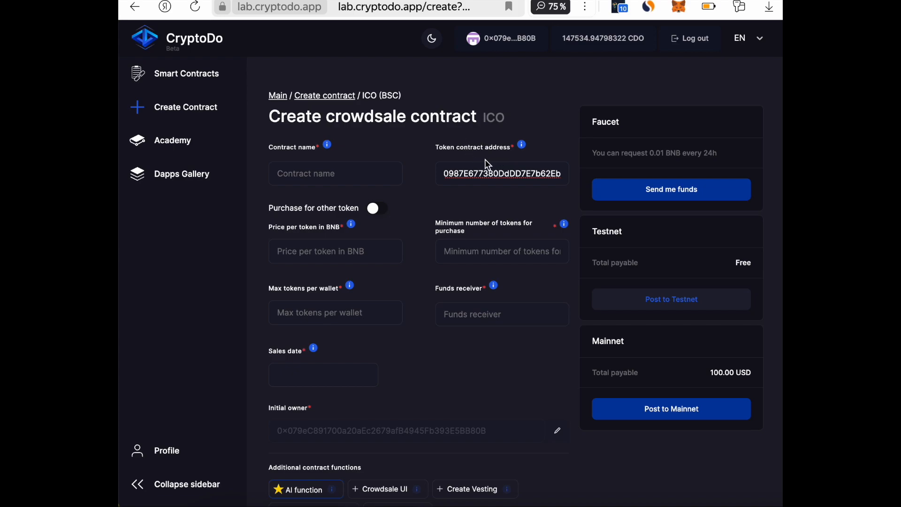
left_click(366, 174)
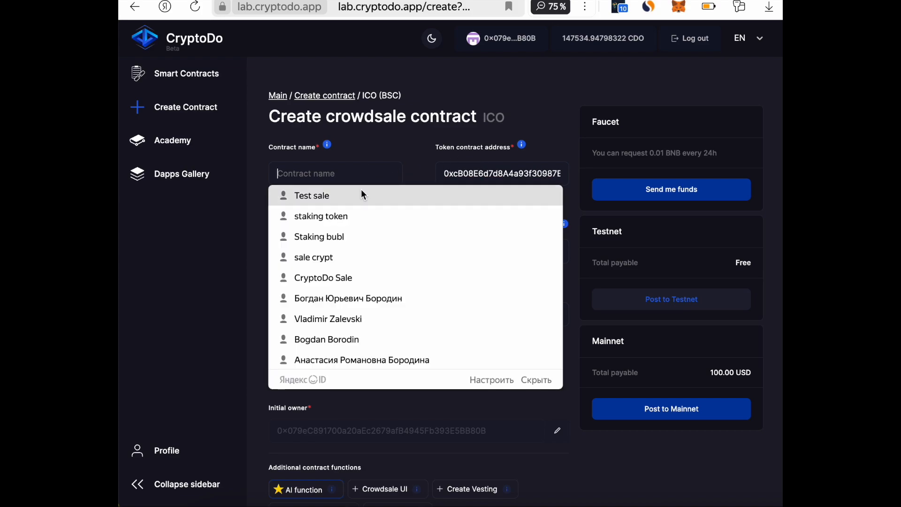
left_click(361, 193)
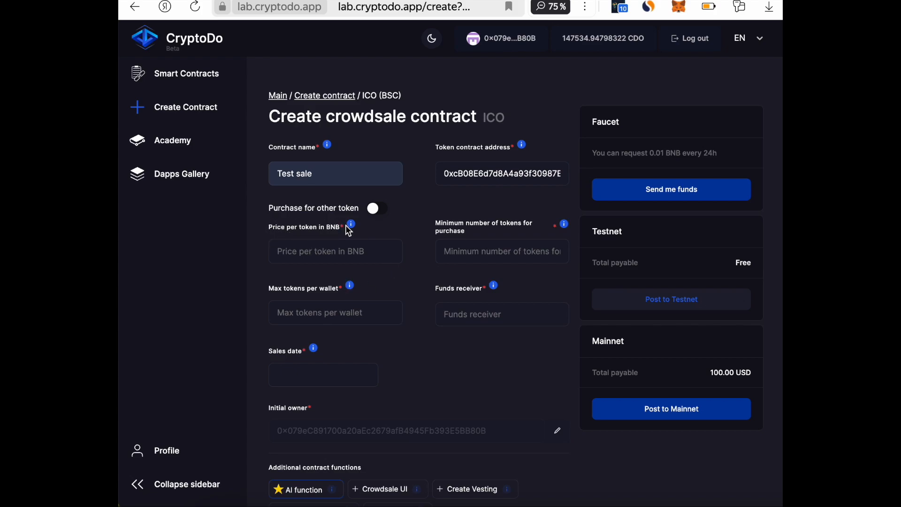
left_click(379, 209)
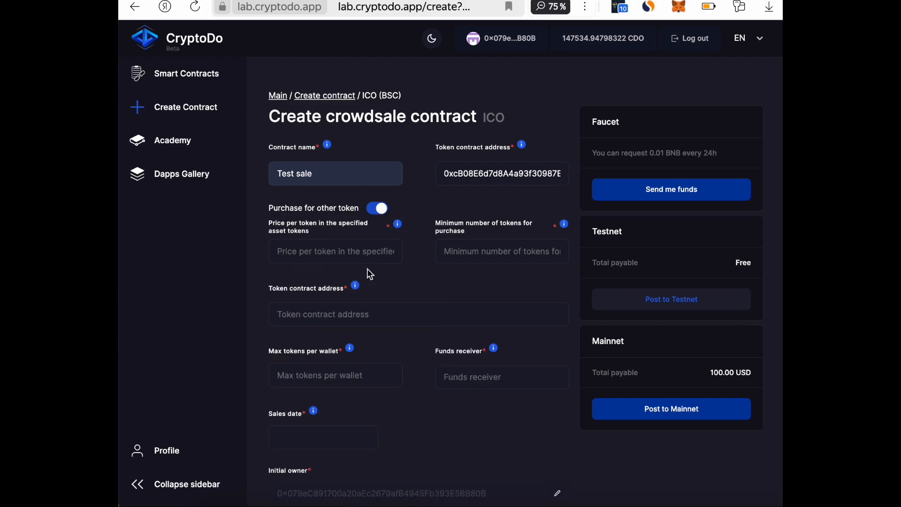
mouse_move(360, 286)
left_click(378, 210)
Set the price per token to 0.000001 BNB, the minimum purchase to 1 and the maximum tokens per wallet to 10000000
left_click(370, 248)
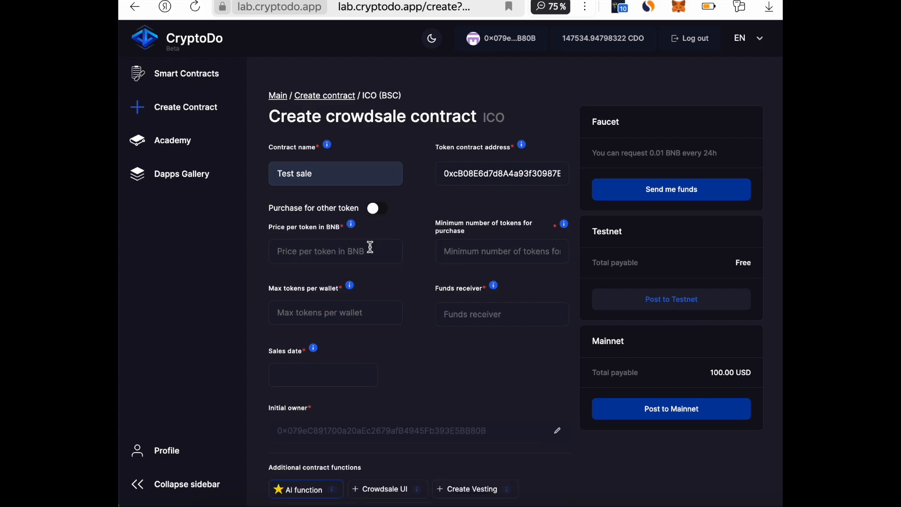
type("0.000001")
left_click(469, 260)
type("1")
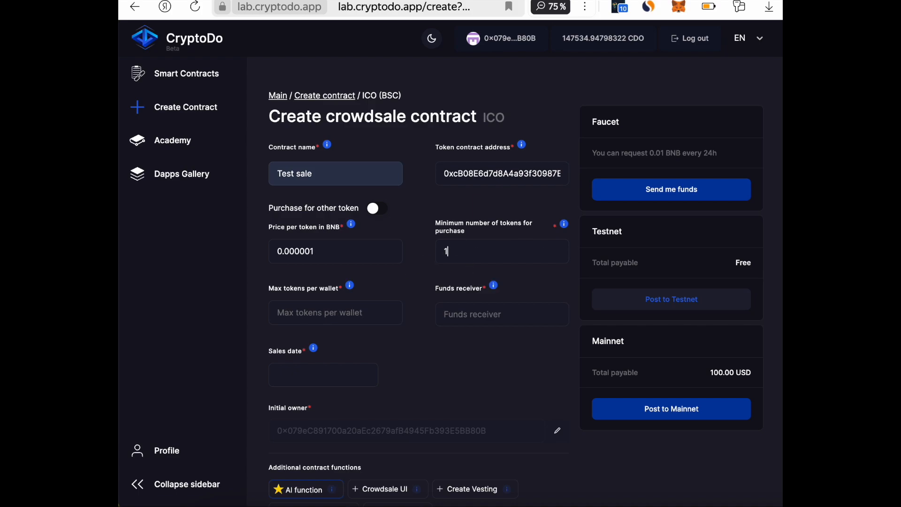
left_click(336, 311)
type("10000000")
Copy the initial owner's wallet address into the crowdsale's funds receiver
double_click(429, 434)
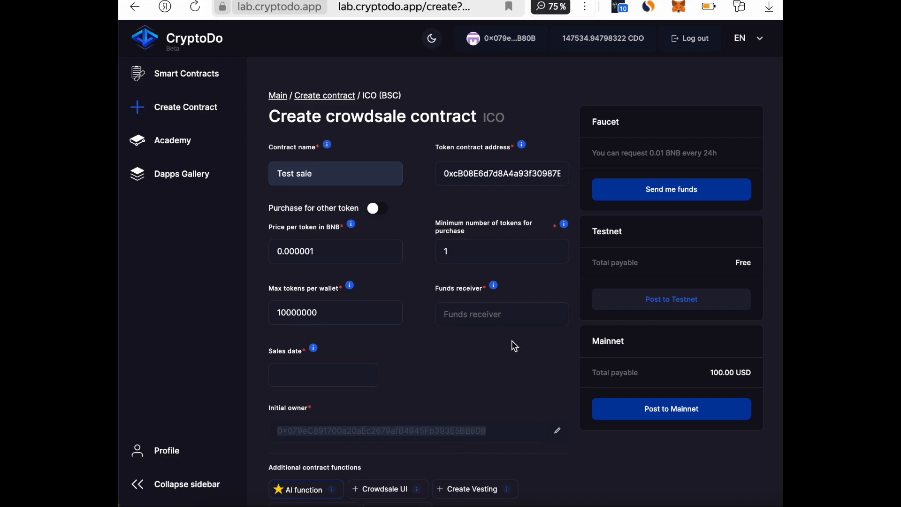
left_click(512, 314)
left_click(503, 312)
Set the crowdsale's sales date range from 17/05/2024 to 01/06/2024
left_click(310, 374)
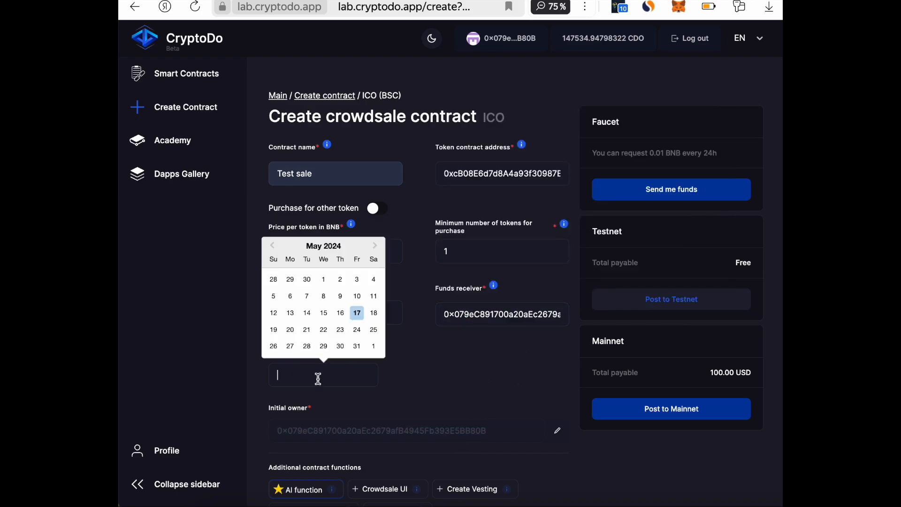
left_click(357, 312)
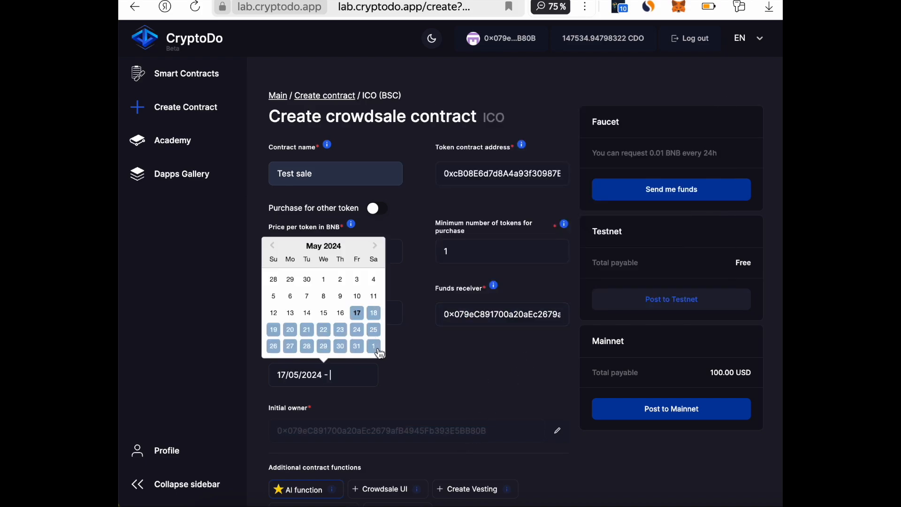
left_click(374, 347)
Add the Referral Percent function to the crowdsale and set the referral percent to 10
scroll(400, 359, "down", 1)
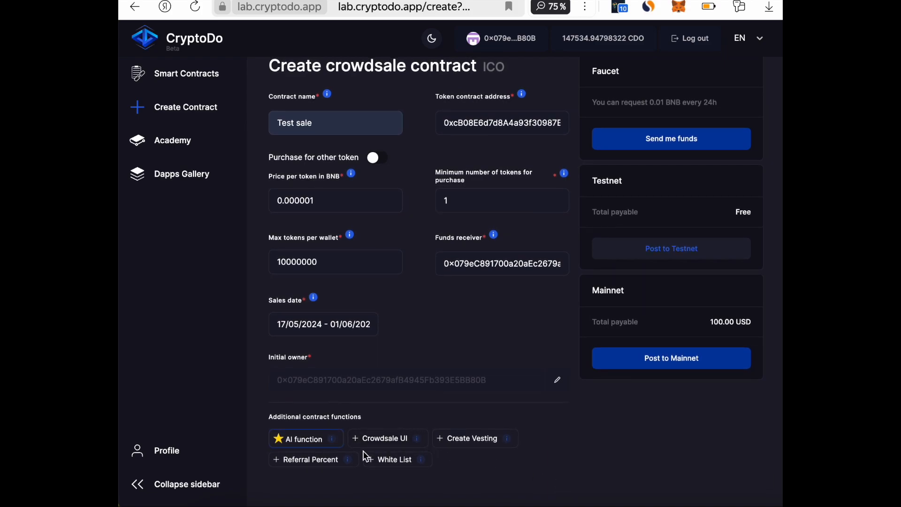
left_click(314, 461)
left_click(339, 451)
type("10")
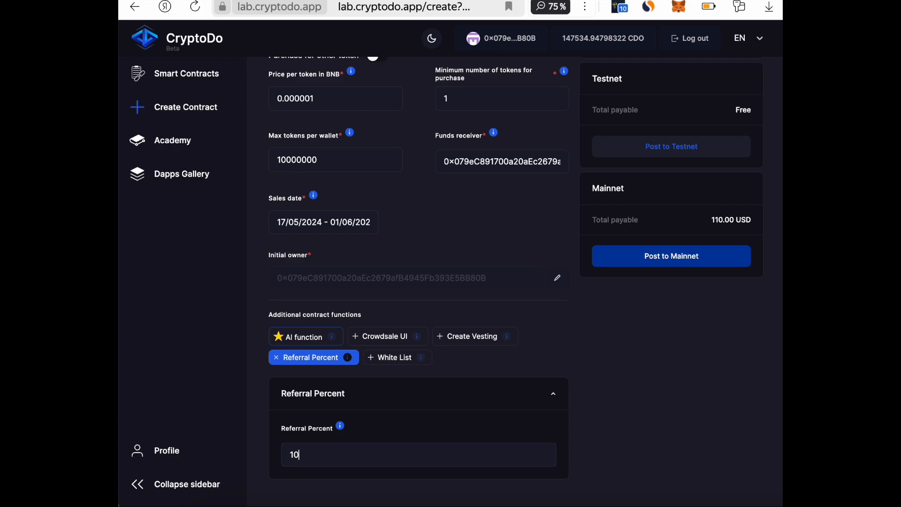
left_click(396, 358)
scroll(401, 367, "down", 3)
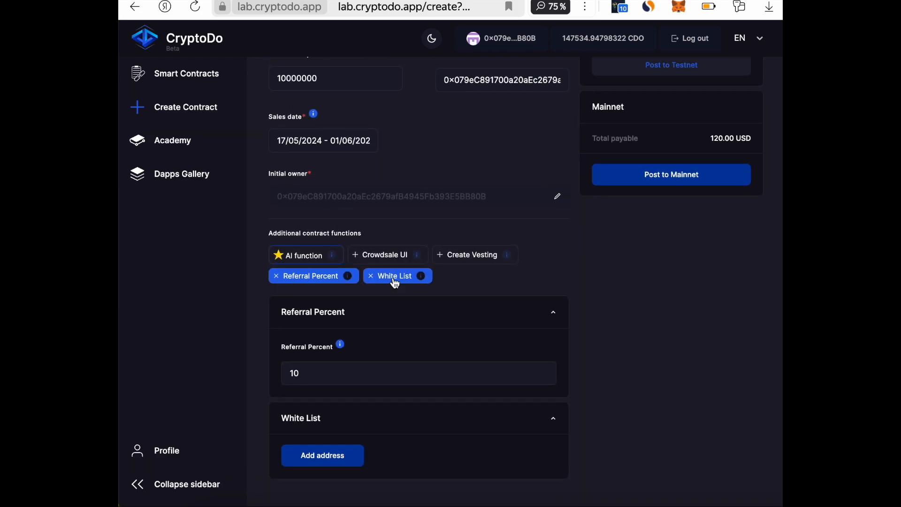
left_click(396, 282)
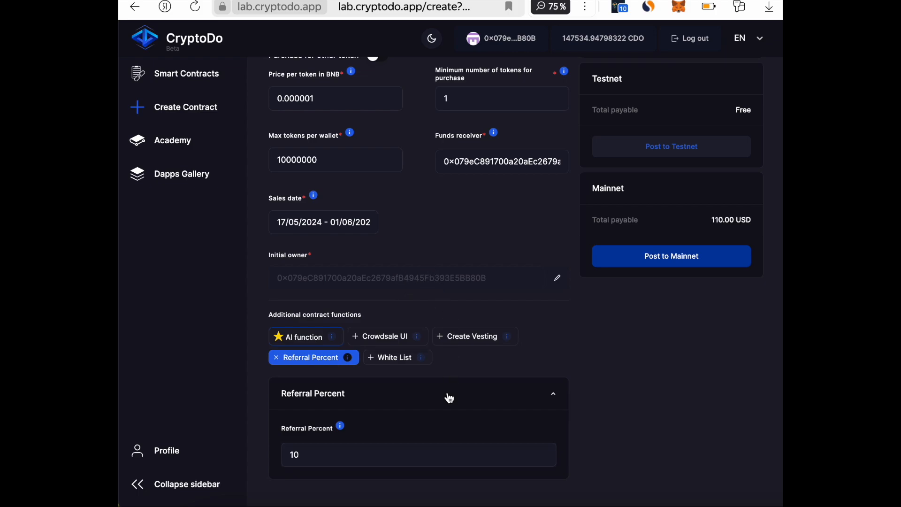
Add the Create Vesting function with custom unlock rows of 10% tokens on 18/05/2024, 19/05/2024 and 20/05/2024
left_click(466, 347)
scroll(465, 343, "up", 1)
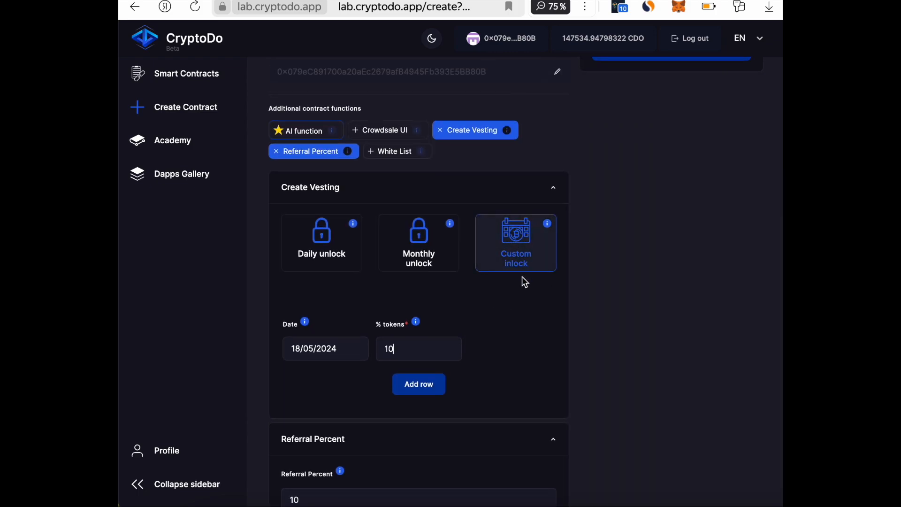
left_click(433, 384)
left_click(431, 415)
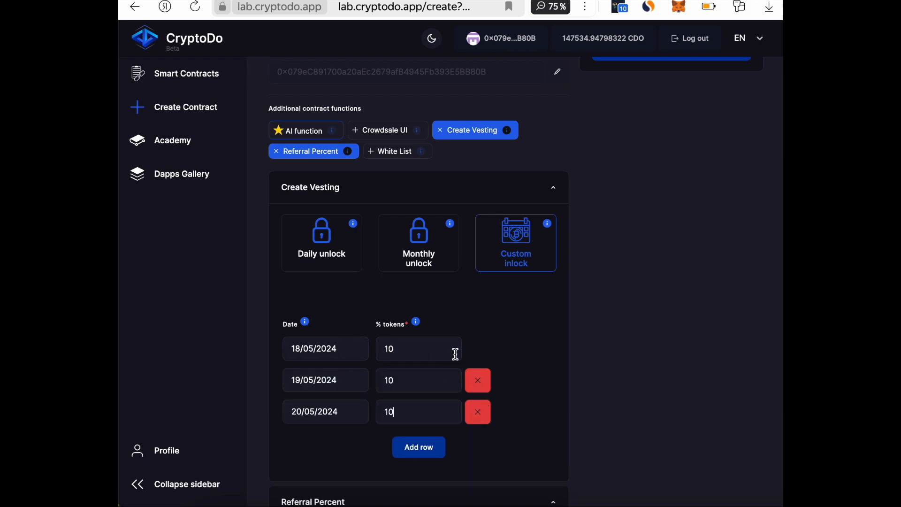
Switch the vesting to daily unlock with a cliff period of 10 days and a vesting duration of 10
left_click(349, 255)
left_click(380, 347)
key("BackSpace")
type("10")
left_click(430, 347)
type("1")
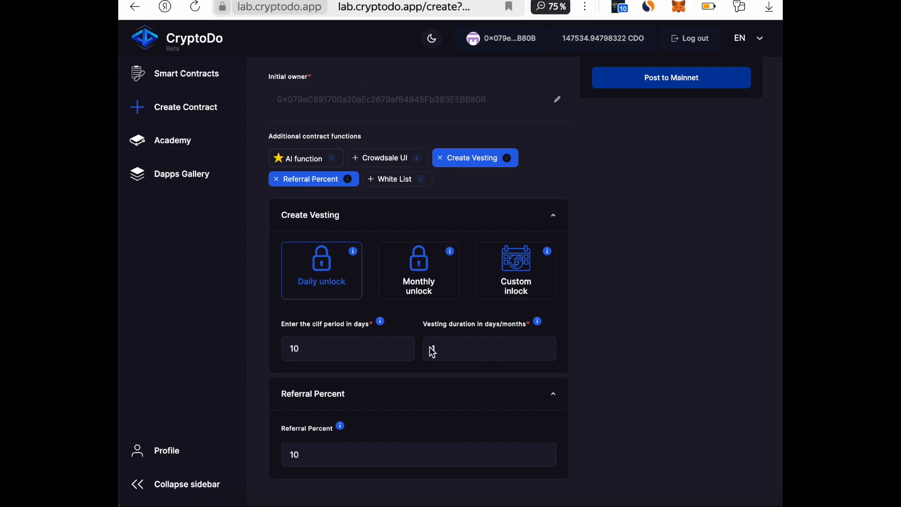
type("0")
Add the Crowdsale UI function with the sale title "yest" and the description "qwertyuiofghjcgvhbjnmcvb"
left_click(397, 162)
scroll(533, 309, "down", 2)
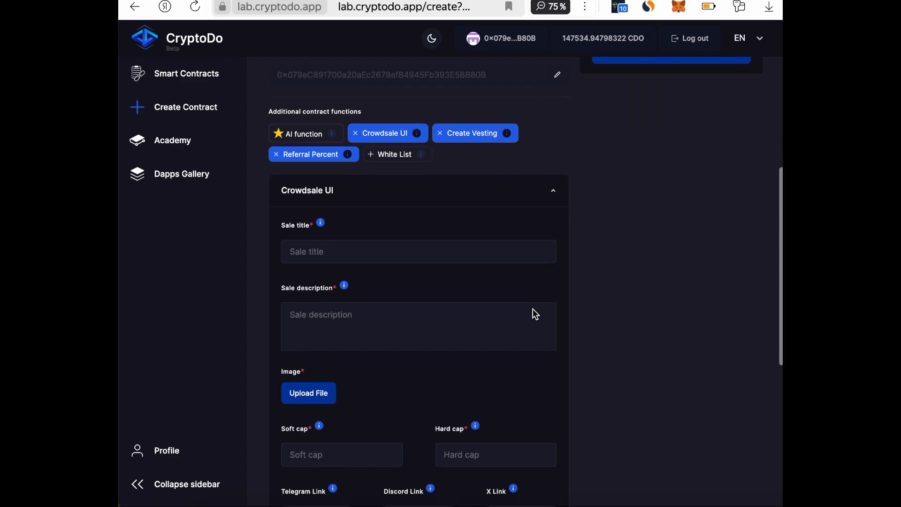
scroll(534, 310, "down", 3)
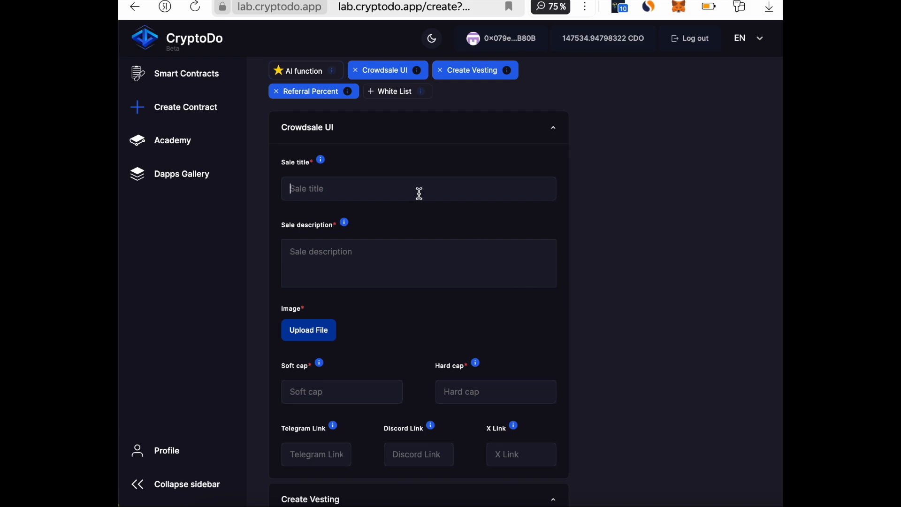
type("yest")
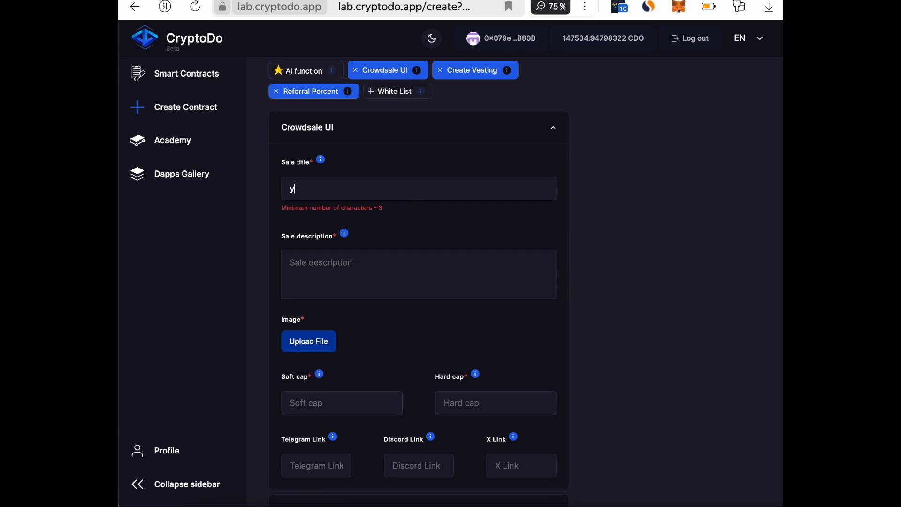
left_click(413, 277)
type("qwertyuiofghjcgvhbjnmcvb")
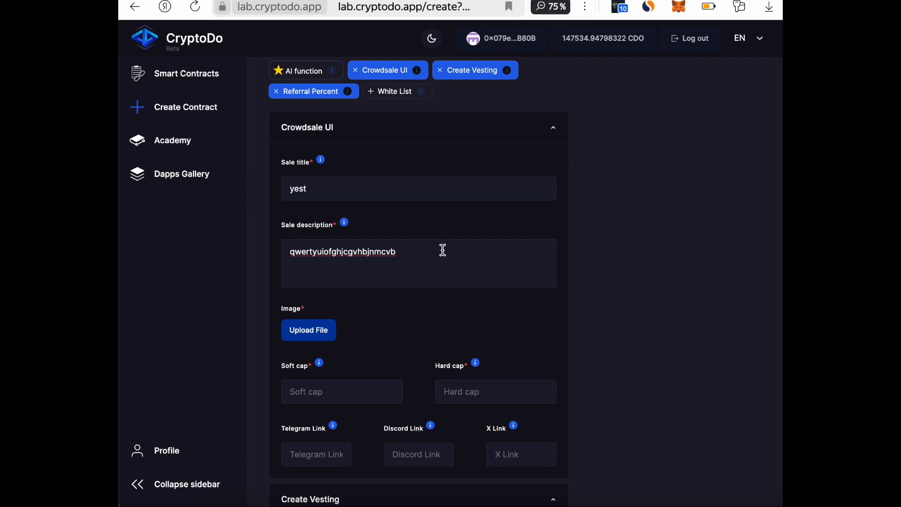
Upload the sale image, then set the soft cap to 0.000001 and the hard cap to 1
left_click(319, 336)
double_click(399, 303)
scroll(497, 333, "down", 5)
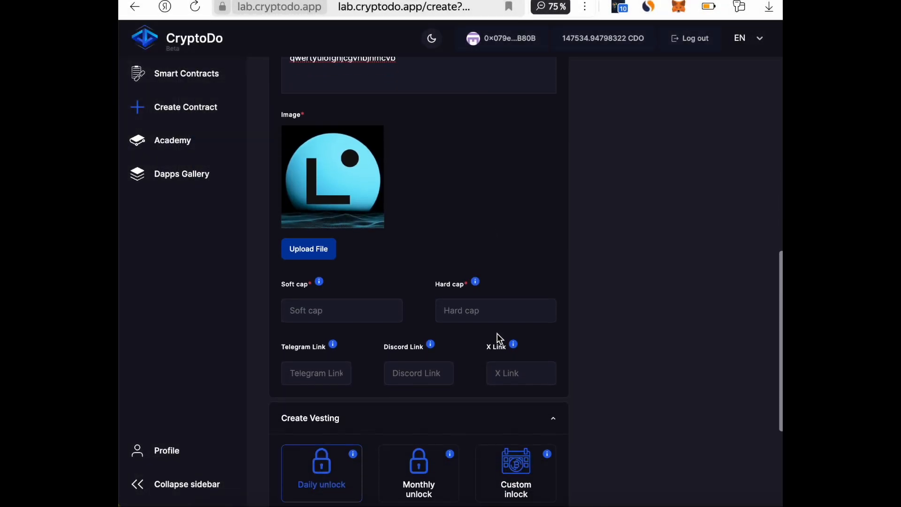
left_click(369, 295)
type("0")
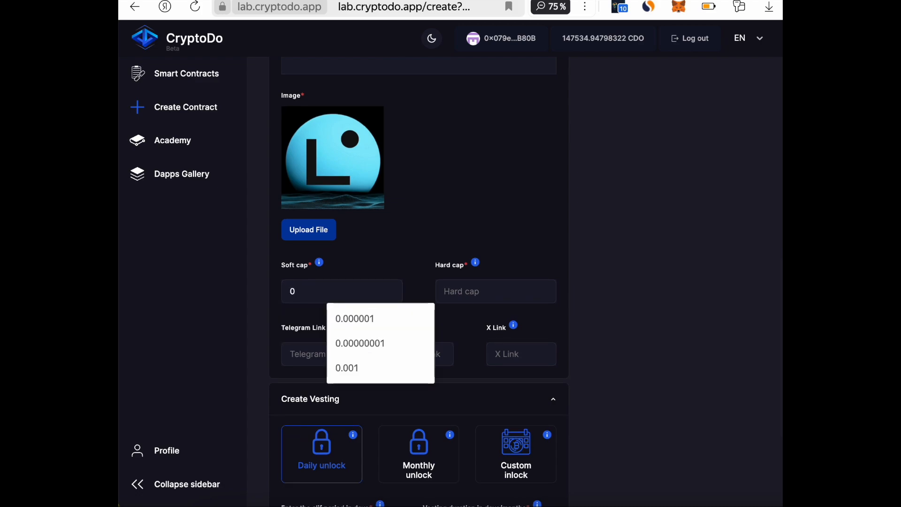
left_click(361, 318)
left_click(457, 297)
type("1")
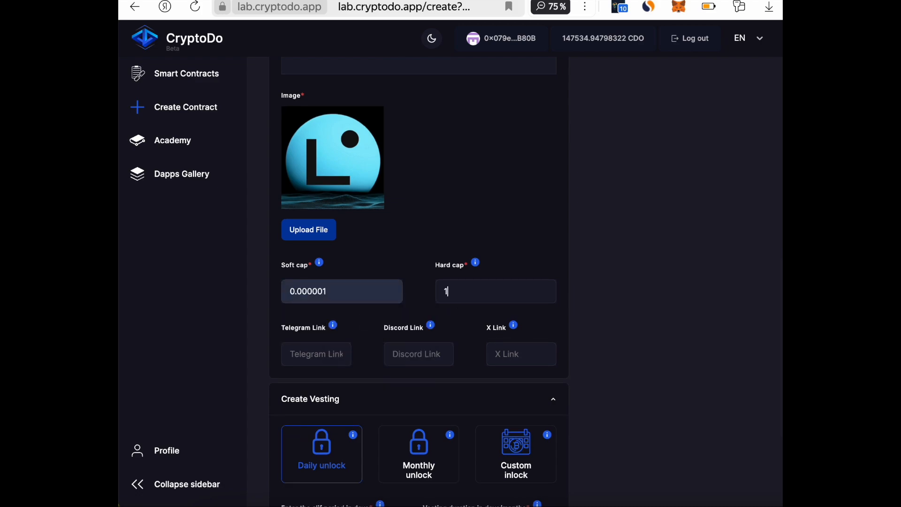
left_click(342, 352)
left_click(350, 376)
left_click(422, 356)
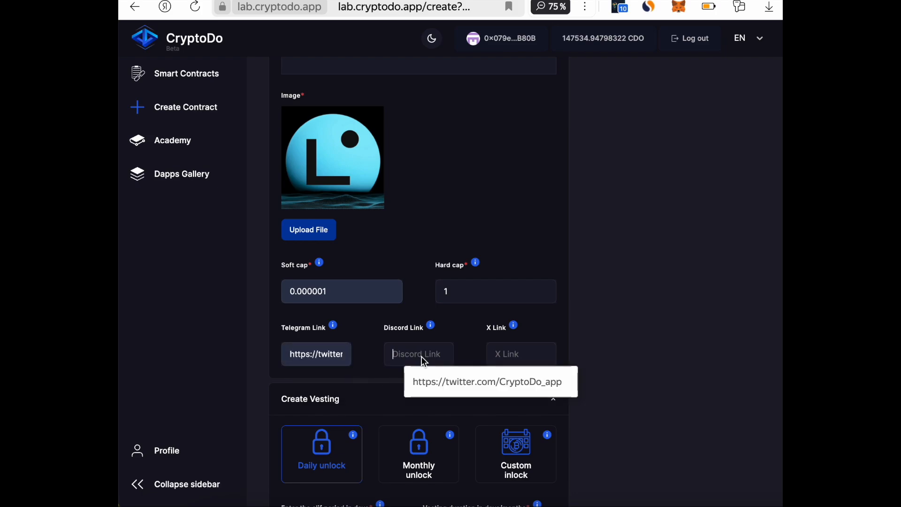
left_click(451, 384)
left_click(523, 353)
left_click(531, 373)
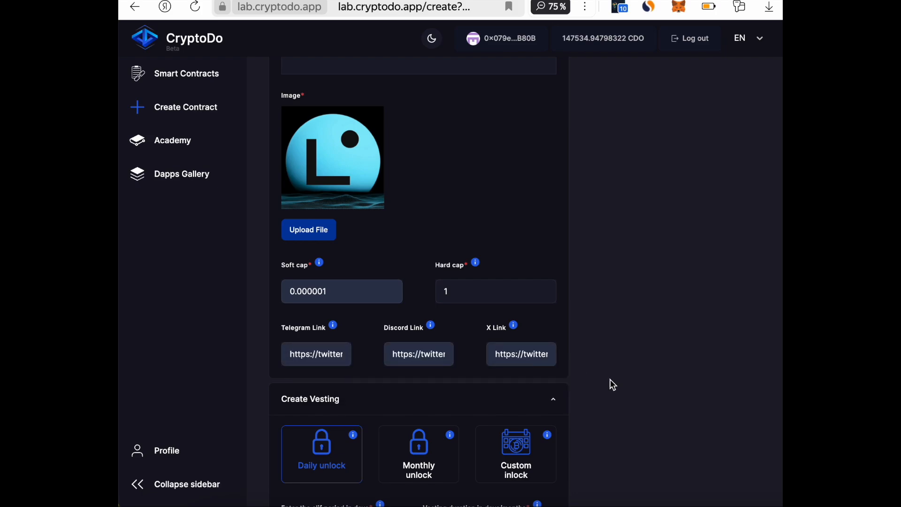
Post the crowdsale contract to the testnet and confirm its deployment transaction in MetaMask
scroll(613, 384, "up", 10)
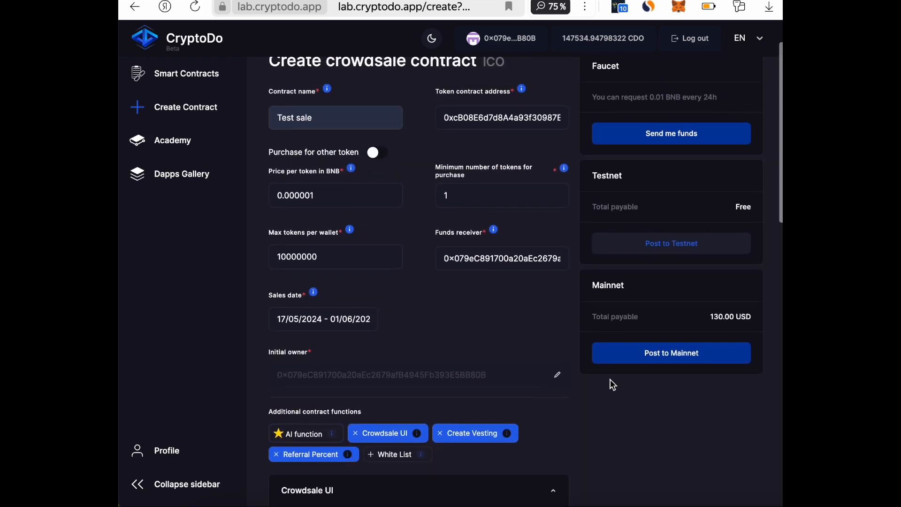
scroll(611, 381, "up", 2)
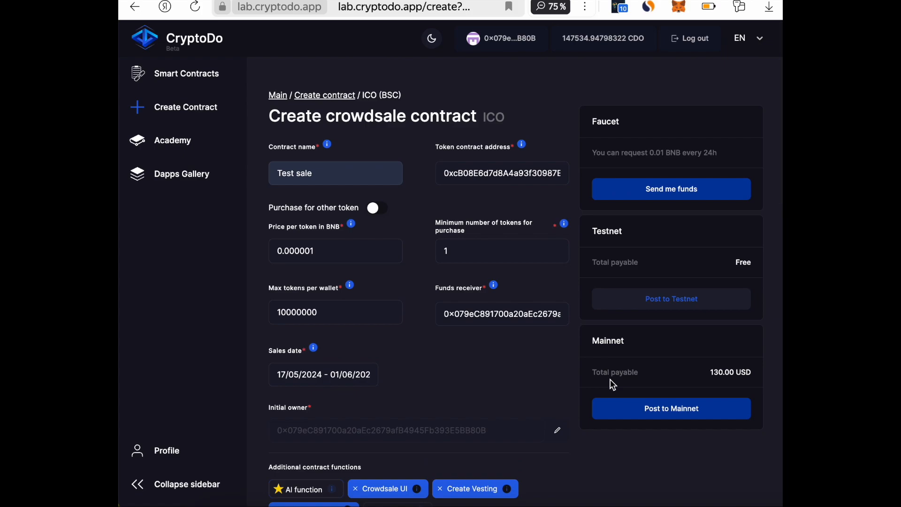
left_click(710, 307)
left_click(567, 306)
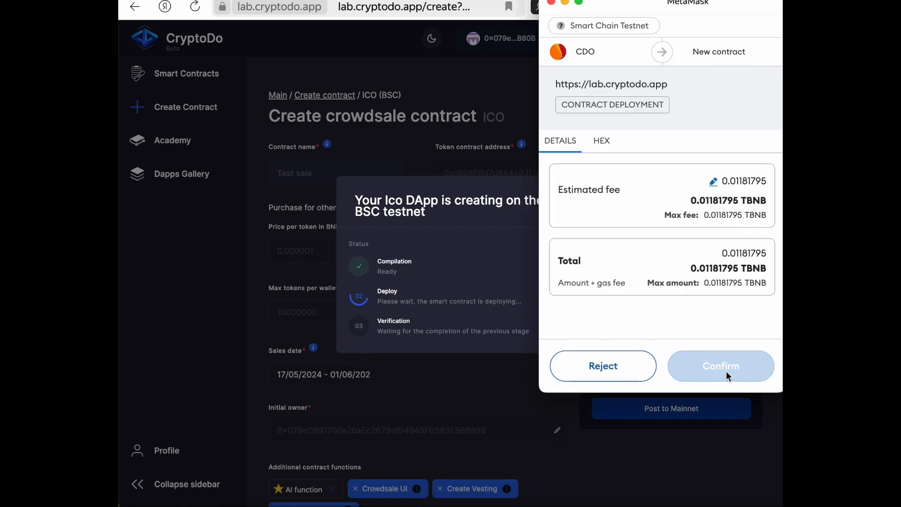
left_click(726, 378)
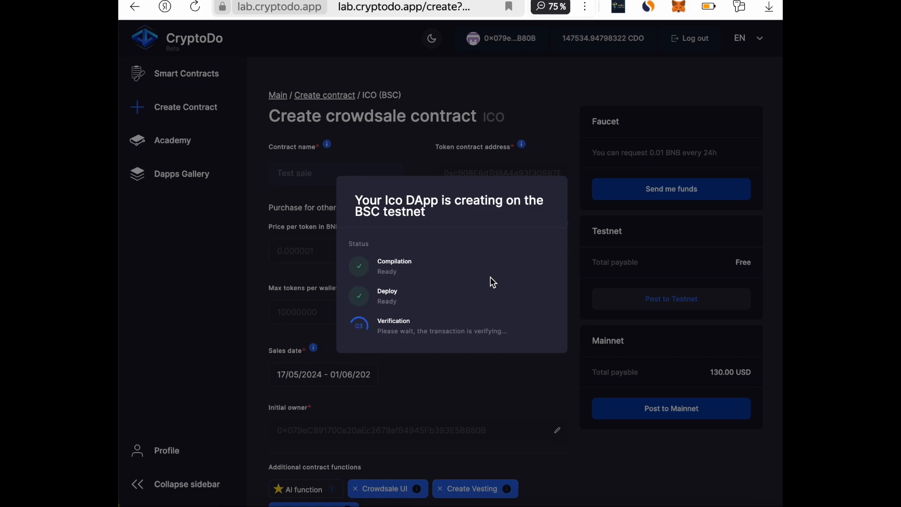
Reload the page and open the deployed "Test sale" contract from the smart contracts list
left_click(204, 7)
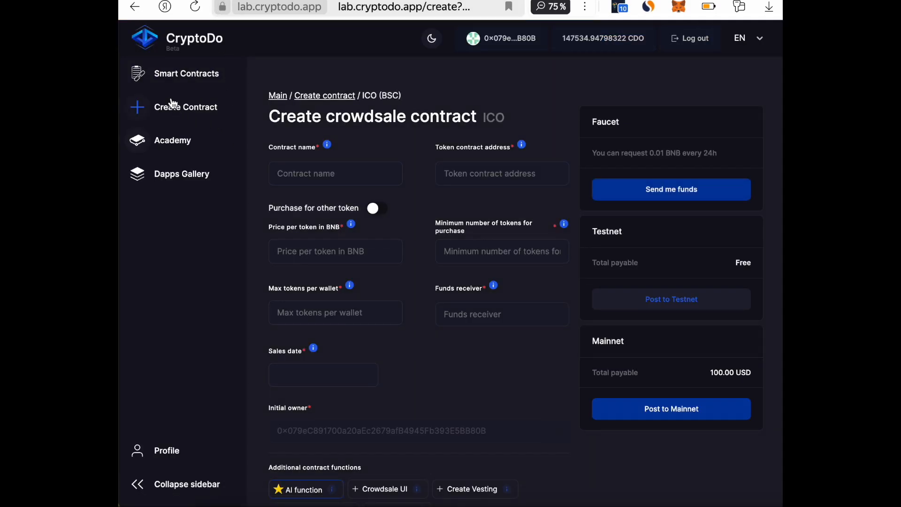
left_click(176, 75)
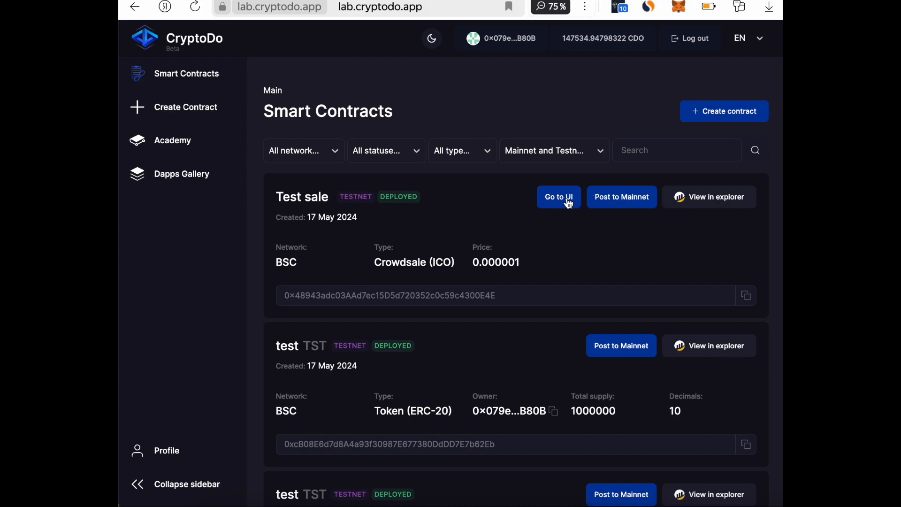
left_click(305, 197)
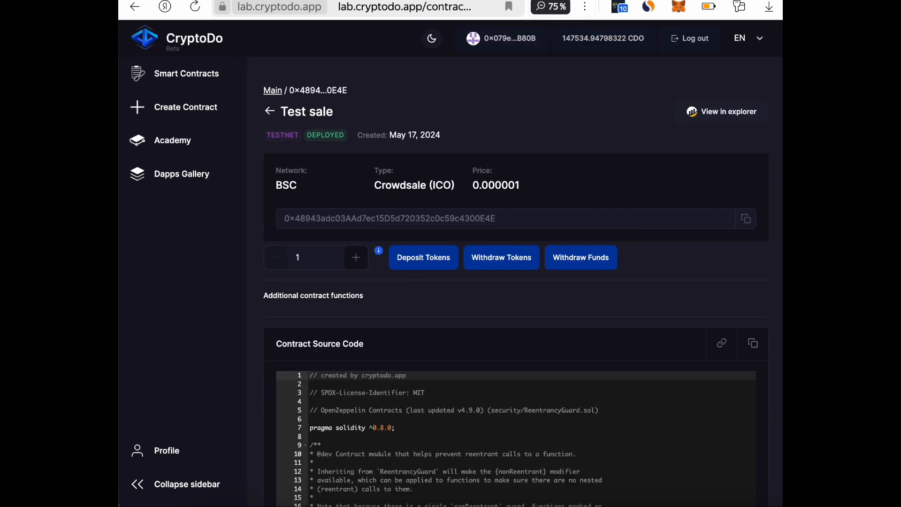
Deposit 1000000 tokens into the Test sale contract and confirm the requested transactions in MetaMask
type("000000")
left_click(428, 258)
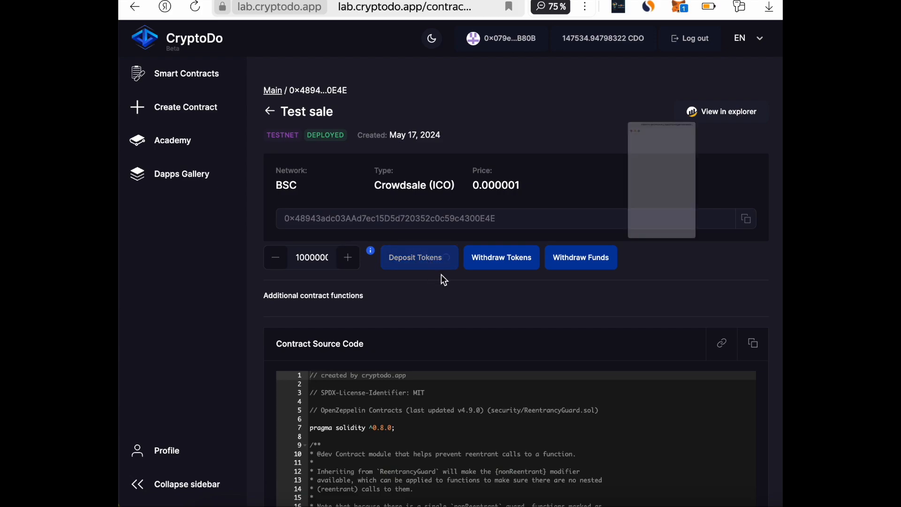
scroll(602, 299, "down", 1)
scroll(602, 298, "down", 1)
left_click(699, 368)
left_click(699, 368)
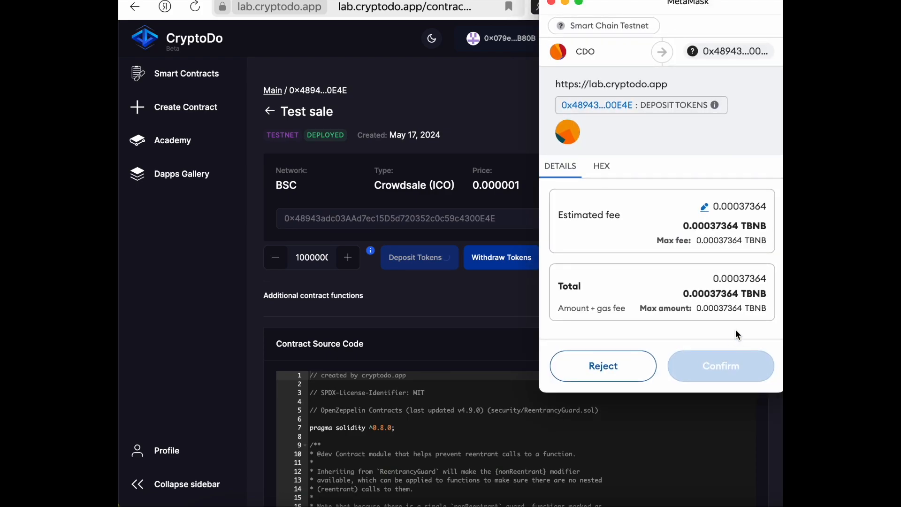
left_click(727, 368)
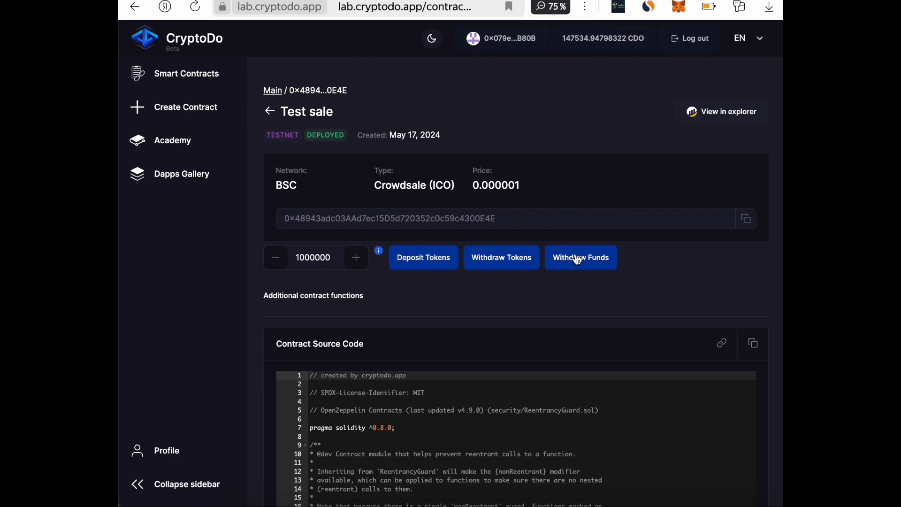
Open the Test sale's public crowdsale page and examine its countdown, price, token info, referral link and social links
left_click(271, 113)
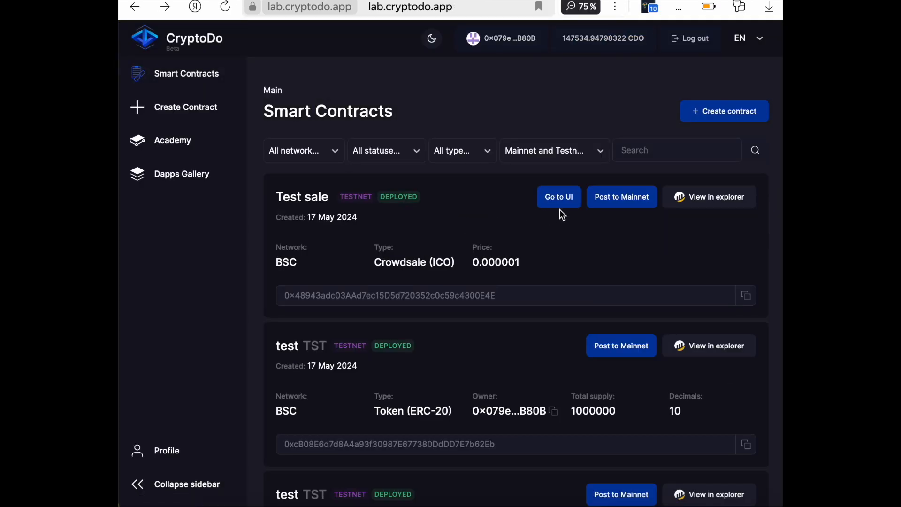
left_click(559, 209)
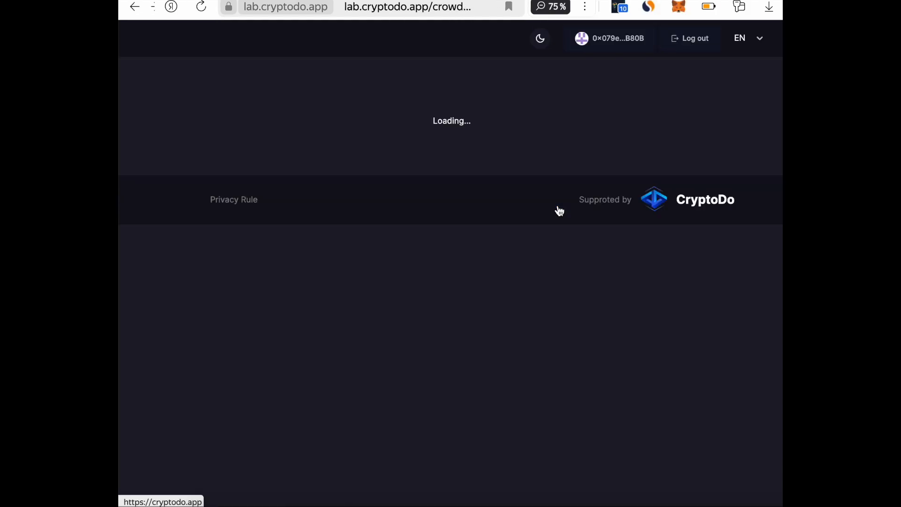
scroll(519, 295, "down", 1)
scroll(520, 294, "up", 1)
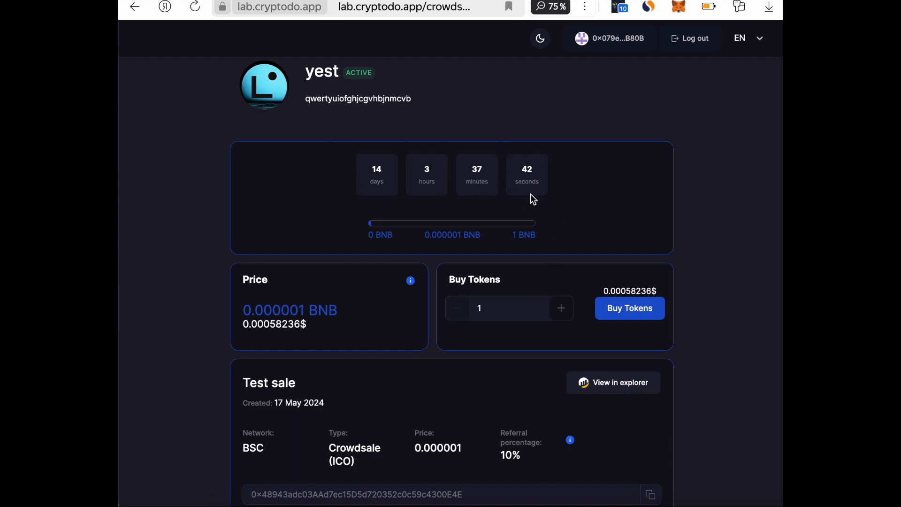
scroll(587, 211, "down", 2)
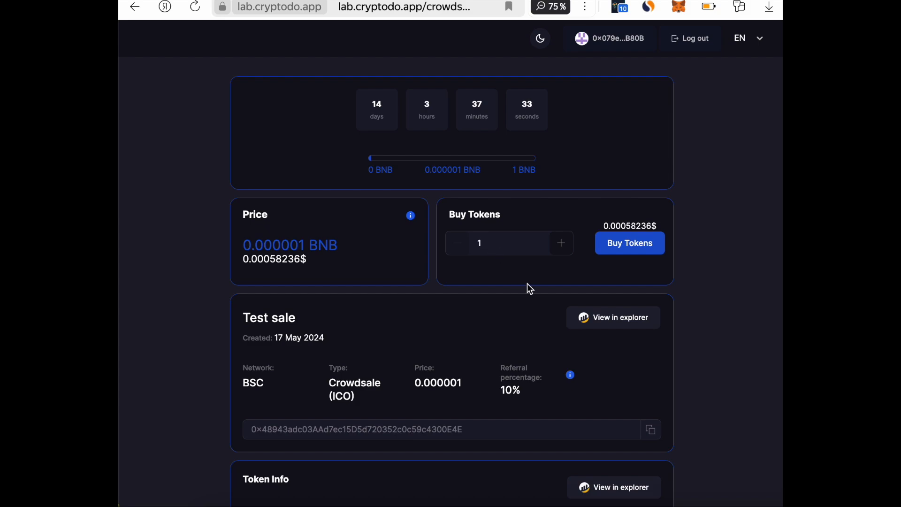
scroll(528, 288, "down", 4)
scroll(474, 296, "down", 3)
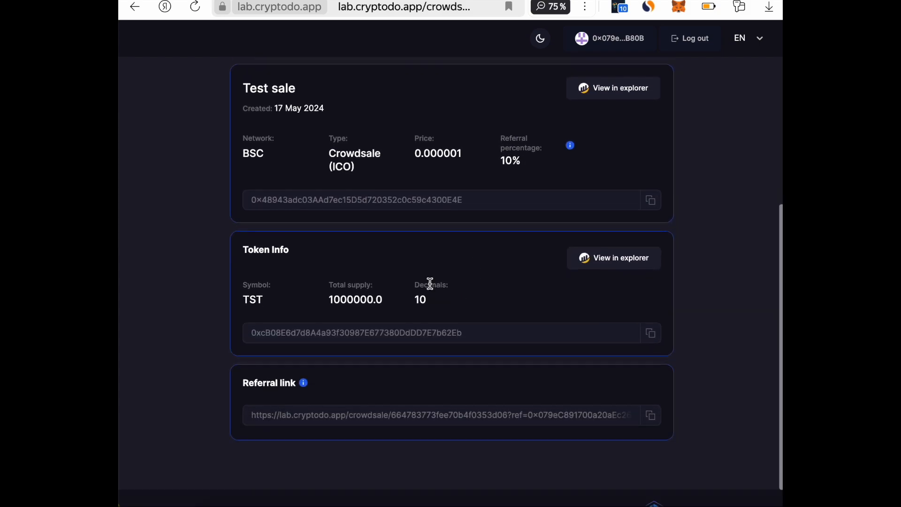
scroll(598, 410, "down", 1)
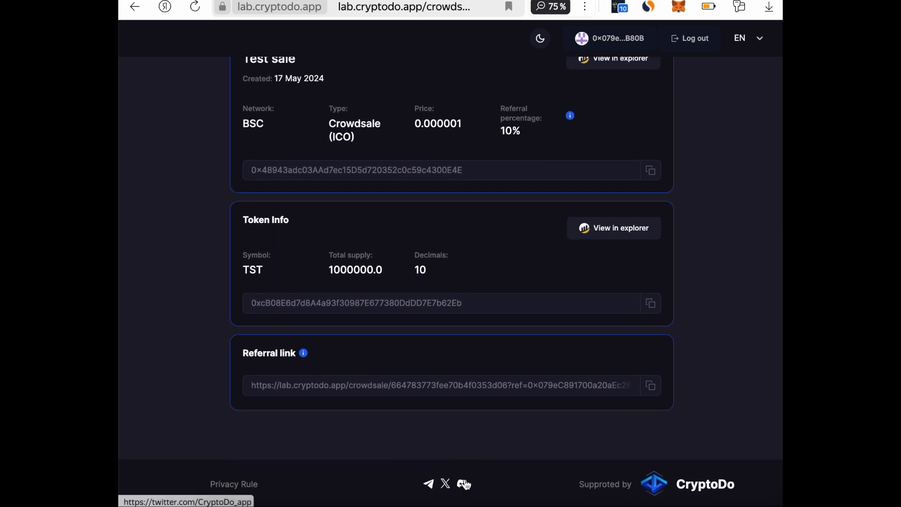
scroll(497, 455, "up", 10)
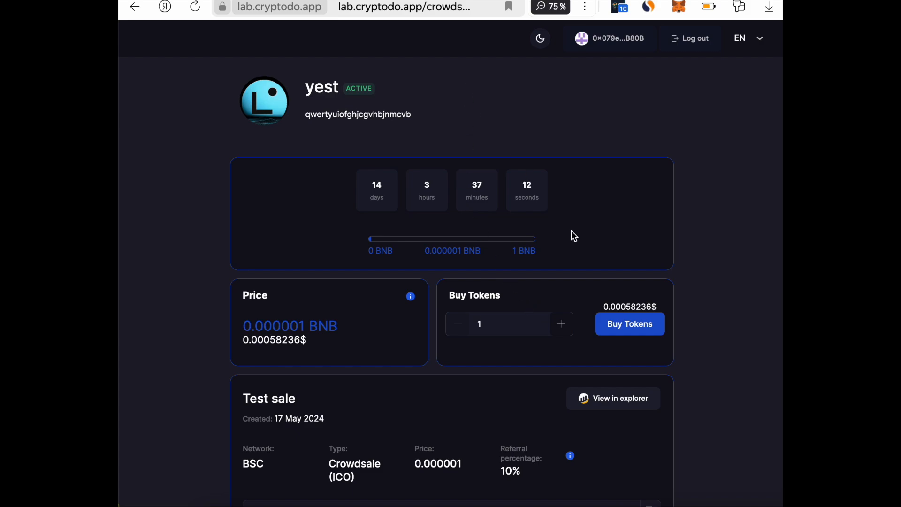
Buy 100 tokens on the public crowdsale page and confirm the purchase transaction in MetaMask
type("00")
left_click(637, 329)
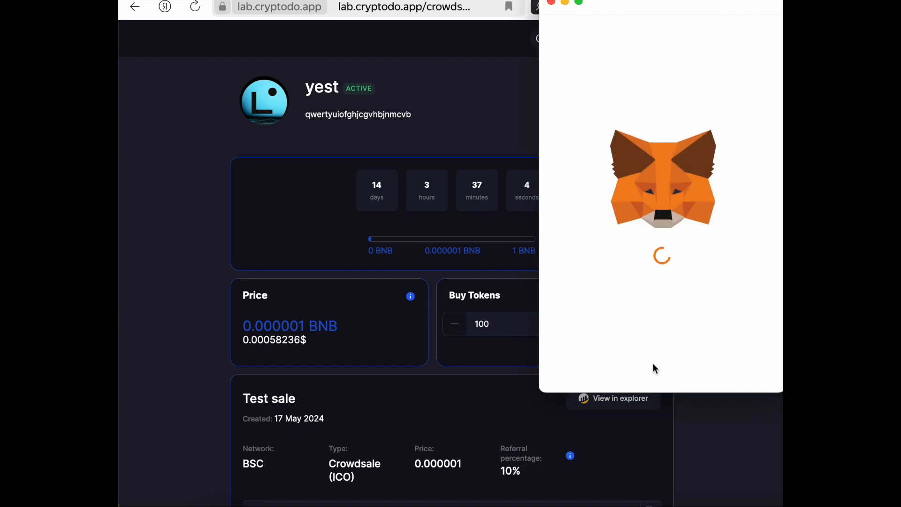
left_click(721, 375)
Examine the claim section and the vesting calendar's unlock dates, amounts and statuses for the purchased tokens
scroll(686, 376, "down", 1)
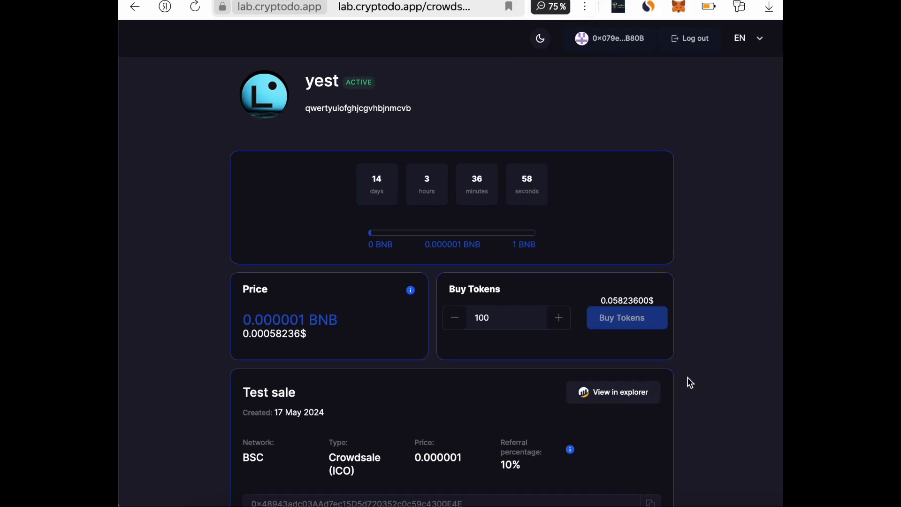
scroll(687, 377, "down", 1)
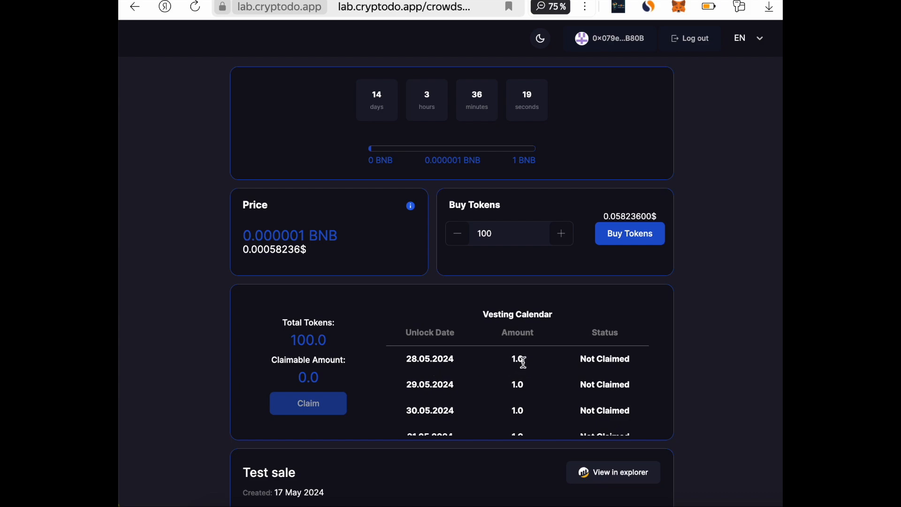
scroll(524, 362, "down", 8)
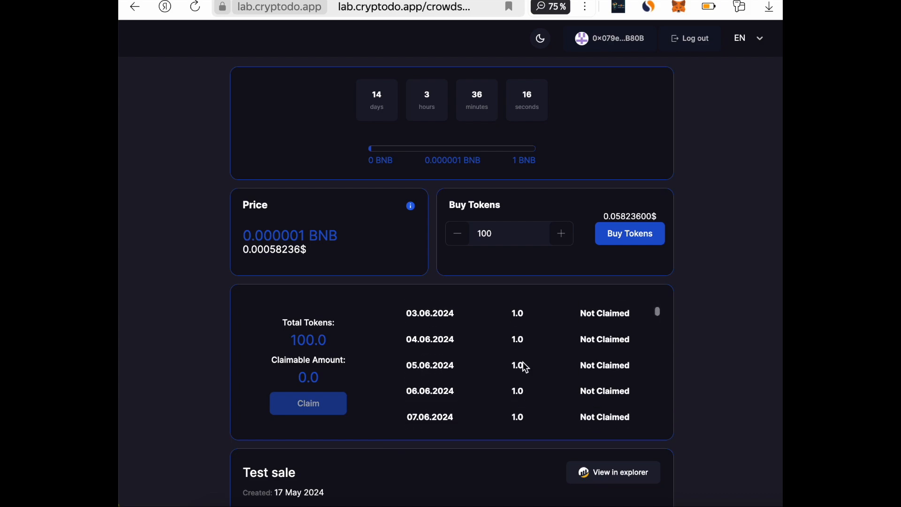
scroll(526, 368, "down", 15)
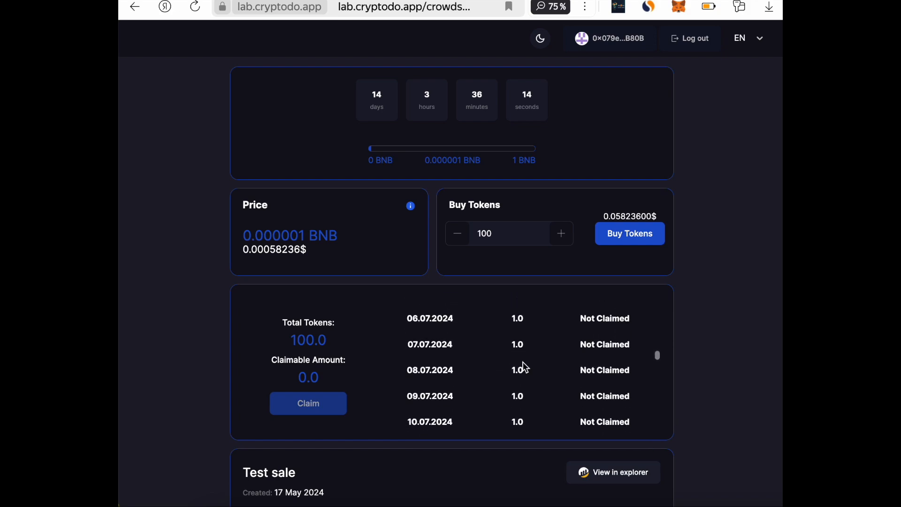
scroll(525, 367, "up", 20)
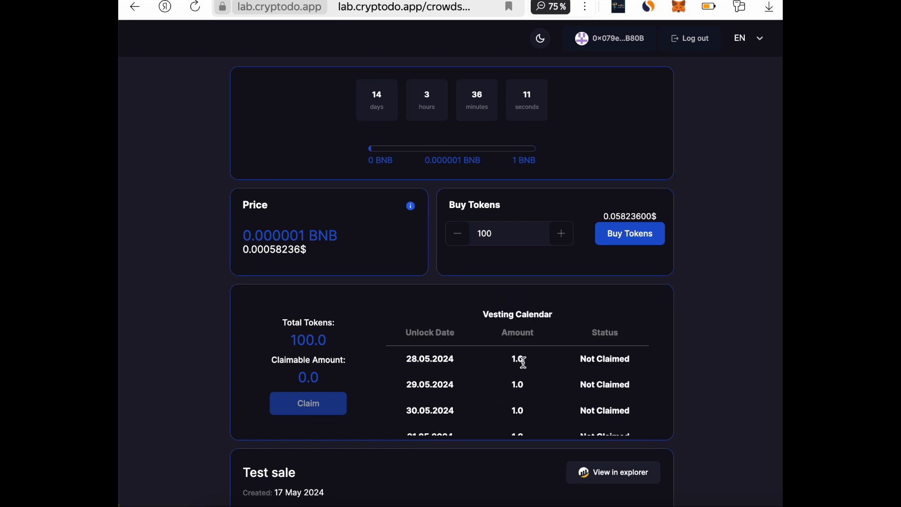
scroll(559, 267, "up", 2)
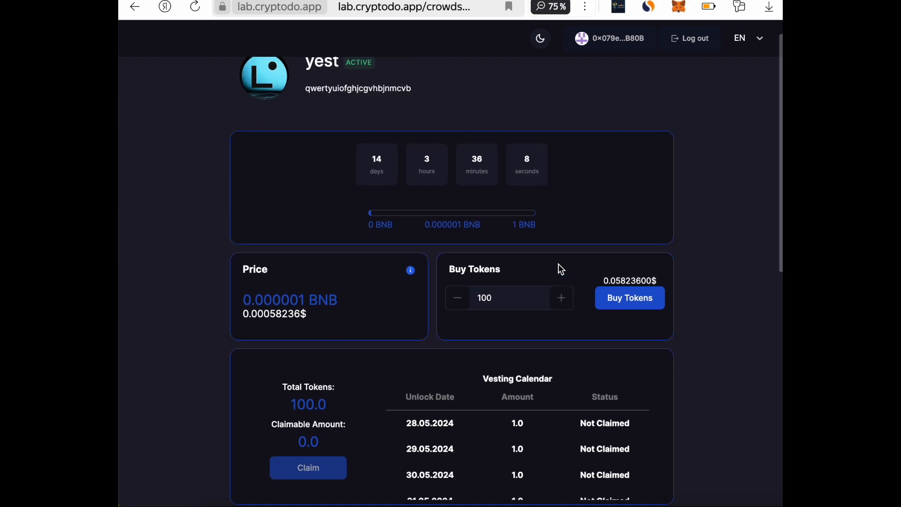
Buy another 10000 tokens from the crowdsale and confirm the transaction in MetaMask
left_click(504, 301)
type("000")
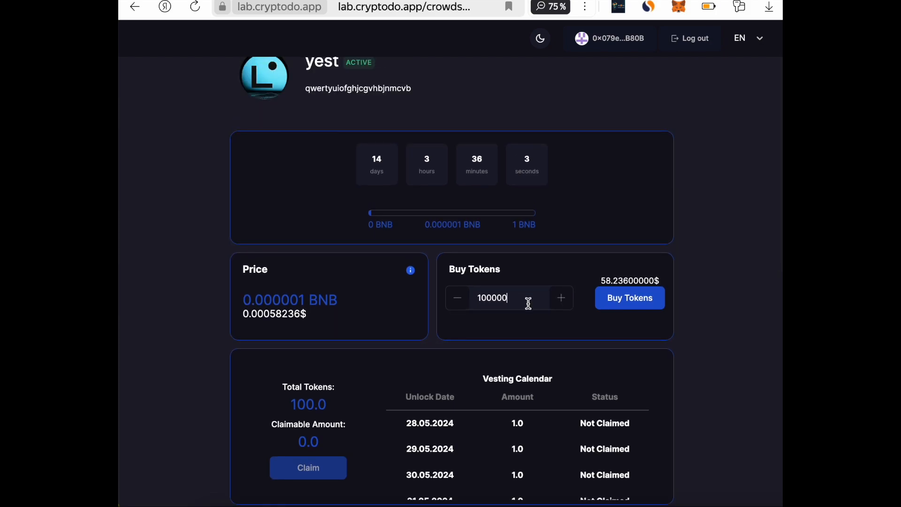
key("BackSpace")
left_click(630, 300)
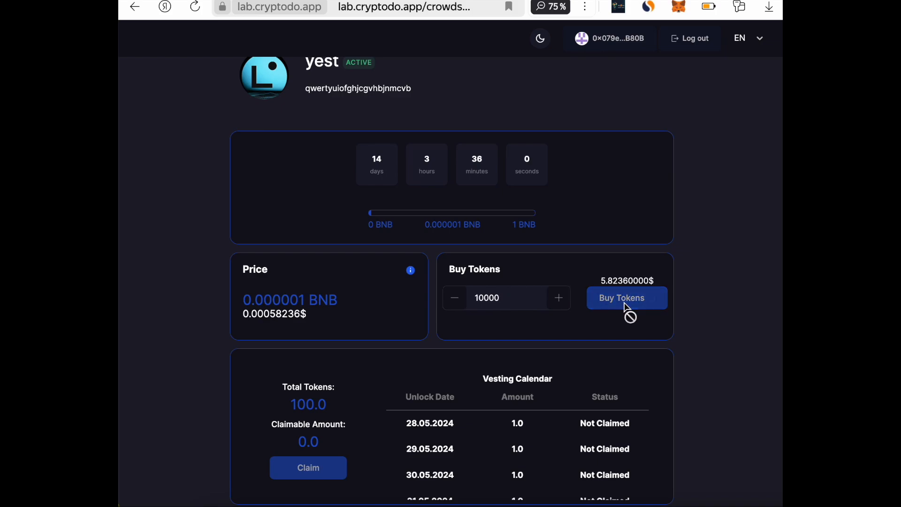
left_click(705, 368)
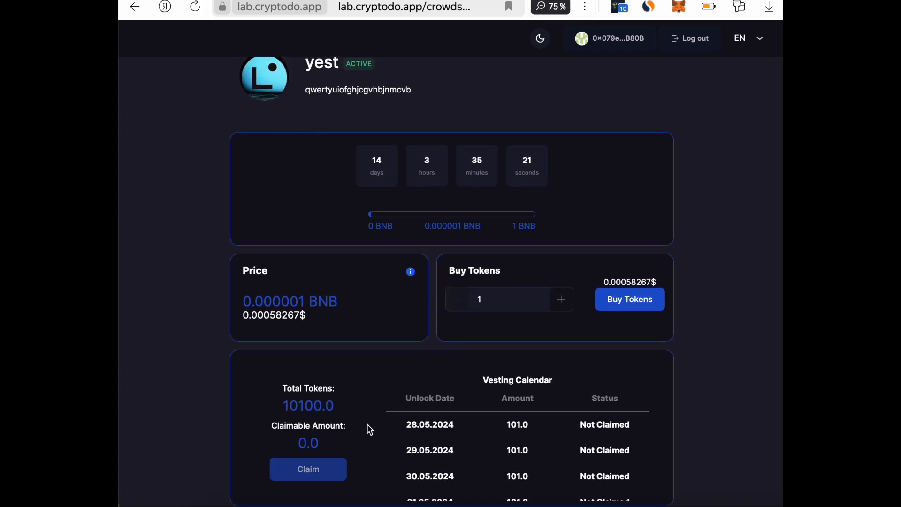
Review the updated vesting details, then return to the smart contracts list and sign the requested message in MetaMask
scroll(490, 488, "down", 3)
scroll(516, 446, "up", 2)
scroll(538, 408, "up", 1)
scroll(555, 344, "up", 1)
scroll(141, 259, "left", 3)
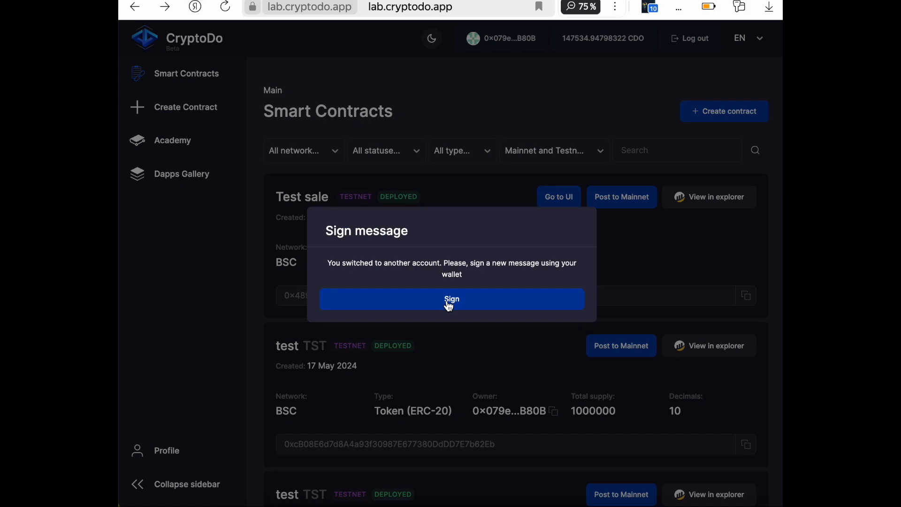
left_click(450, 303)
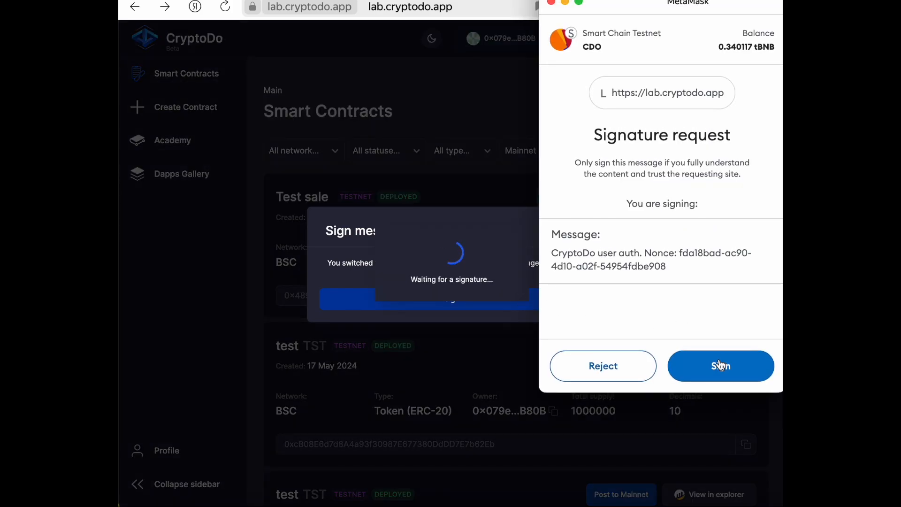
left_click(720, 365)
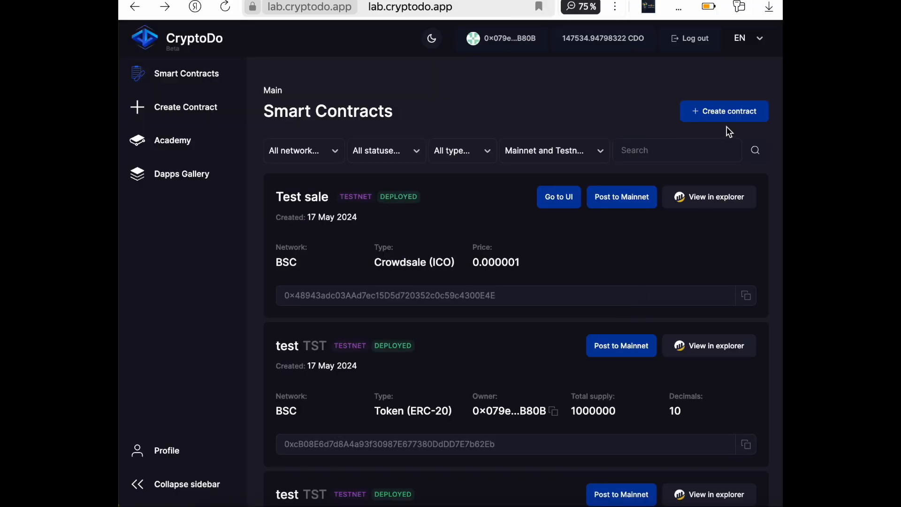
Start creating a new contract of type Staking on the BSC network
left_click(728, 114)
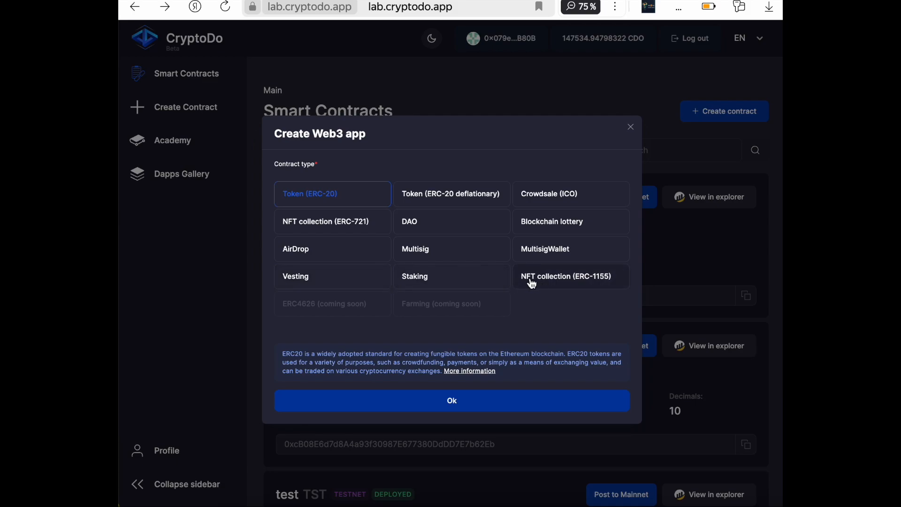
left_click(477, 289)
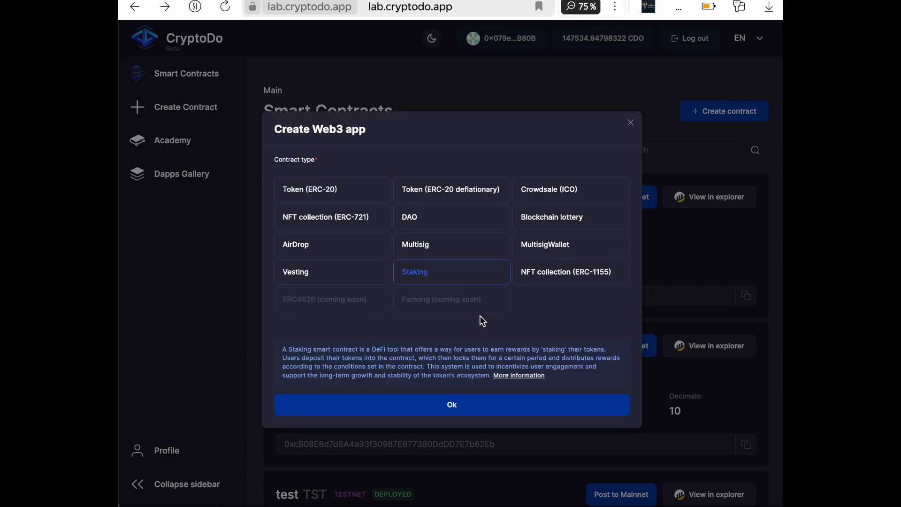
left_click(458, 415)
left_click(476, 466)
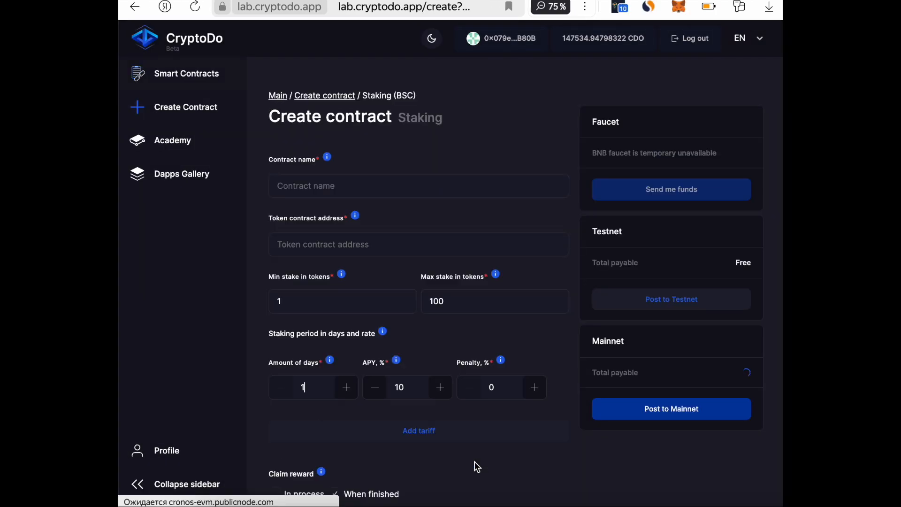
Add three extra tariffs of 1 day, 10% APY and 0% penalty to the staking period settings
scroll(468, 362, "down", 2)
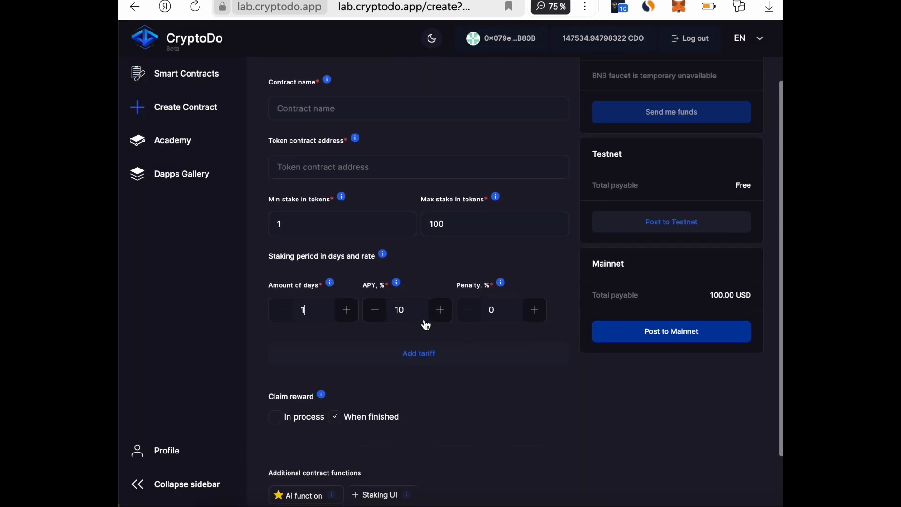
left_click(312, 307)
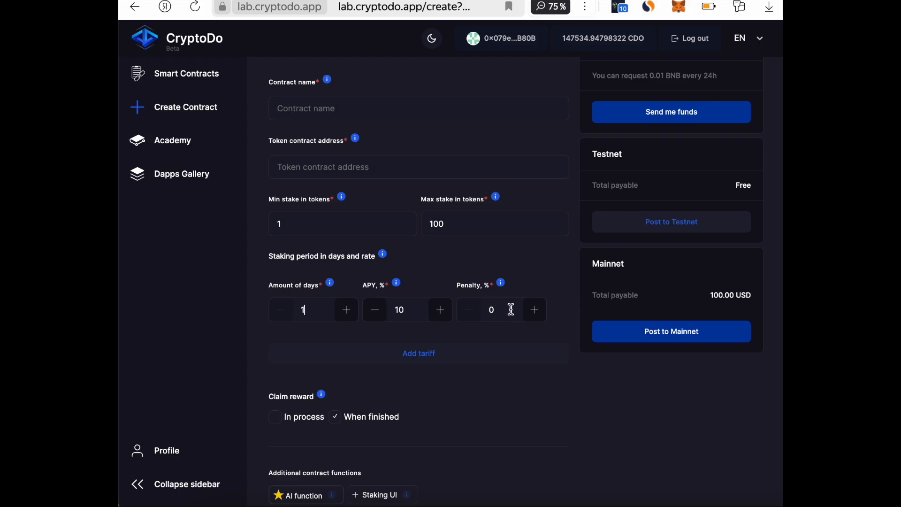
left_click(447, 361)
left_click(446, 367)
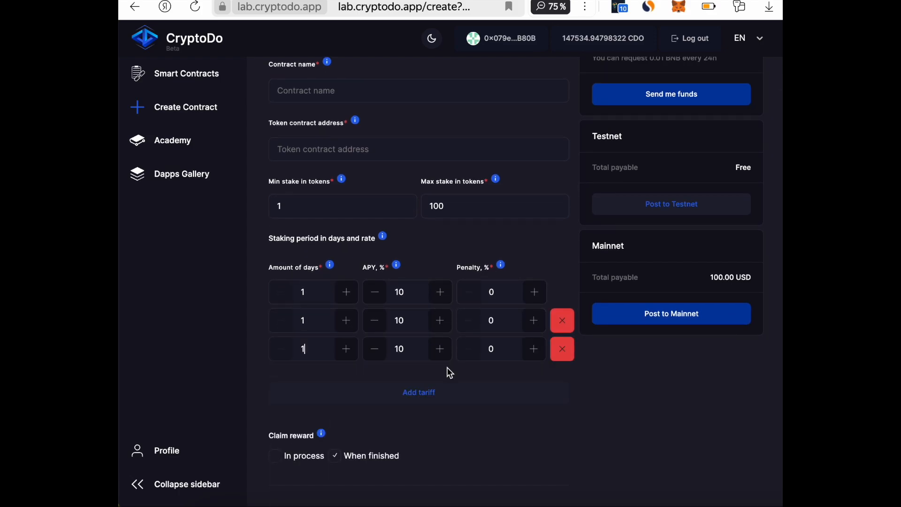
scroll(446, 366, "down", 3)
left_click(445, 332)
scroll(448, 324, "down", 3)
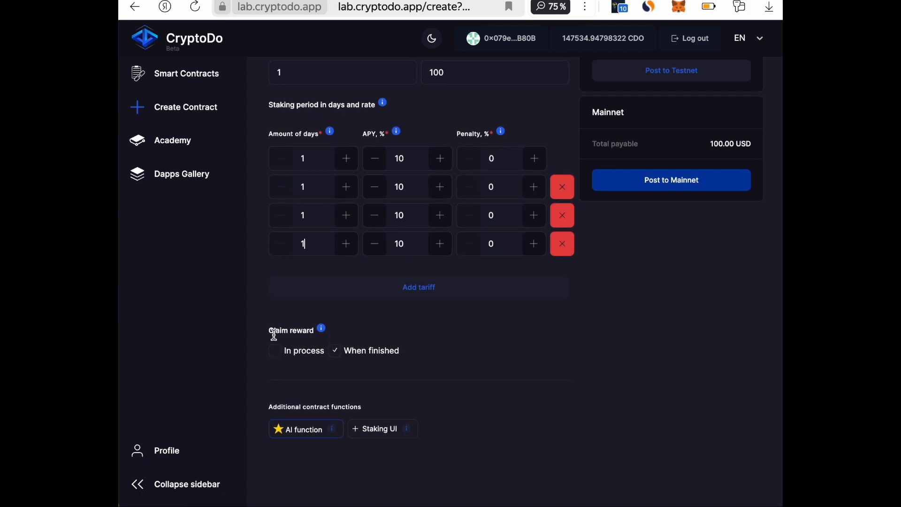
Try both claim reward options, ending on When finished, and add the Staking UI function to the contract form
left_click(281, 358)
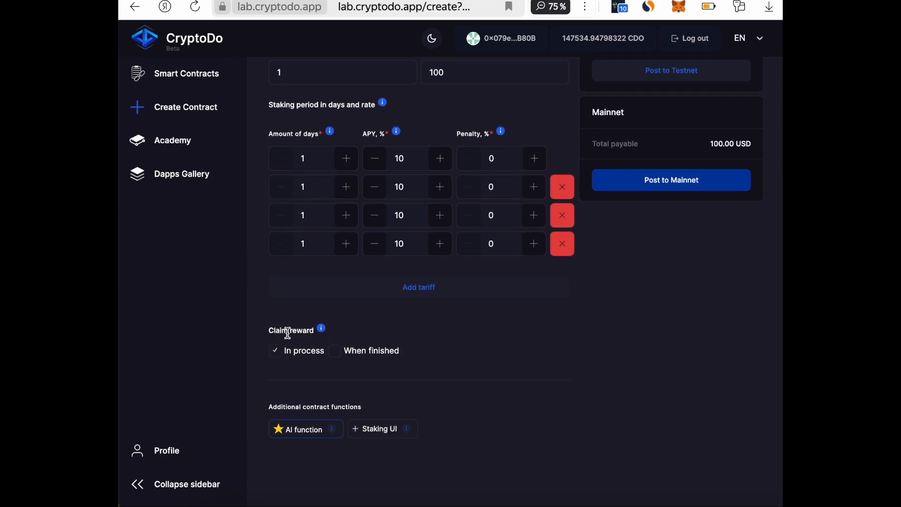
left_click(341, 355)
left_click(374, 428)
scroll(374, 429, "down", 5)
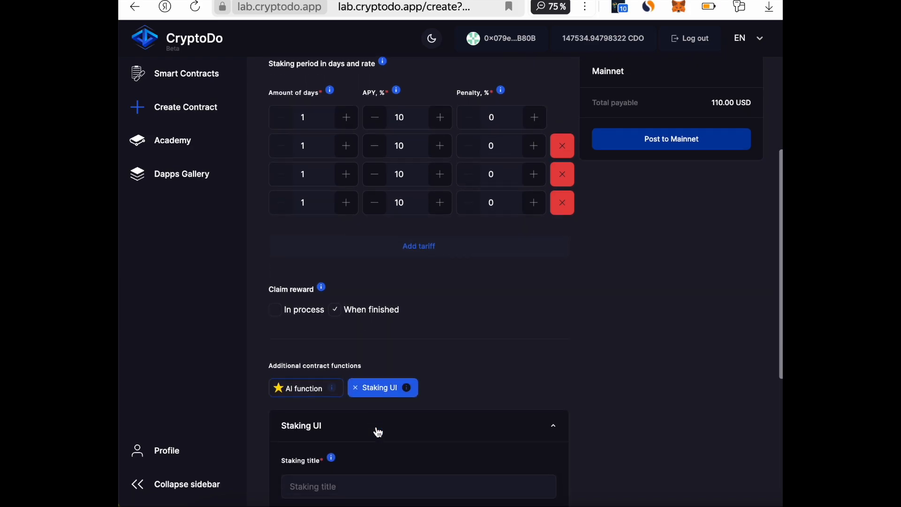
scroll(374, 428, "down", 2)
scroll(428, 477, "up", 9)
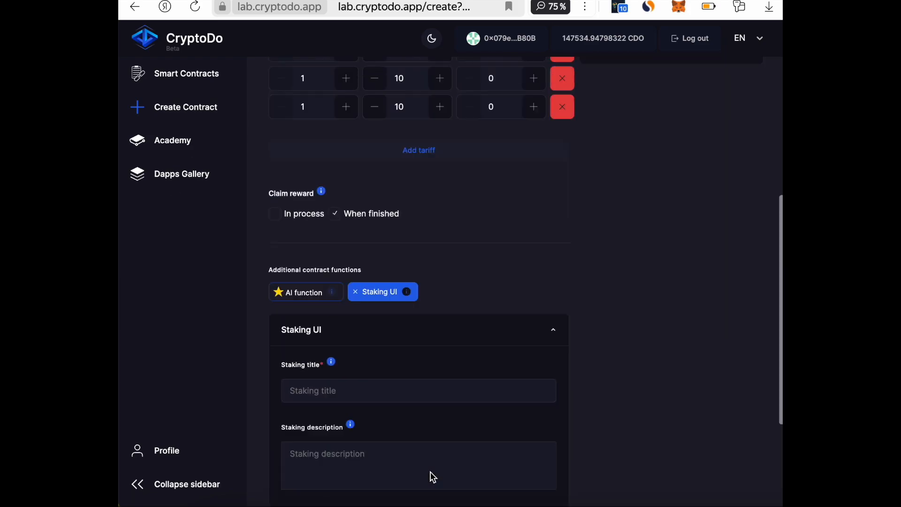
scroll(454, 371, "up", 2)
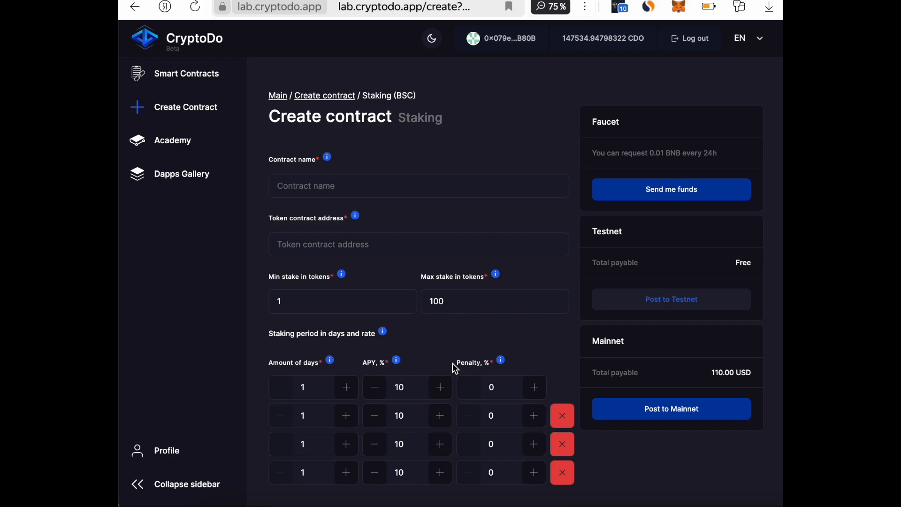
From the smart contracts list, open the Test staking contract's UI and claim its earned rewards, confirming in MetaMask
scroll(453, 363, "left", 5)
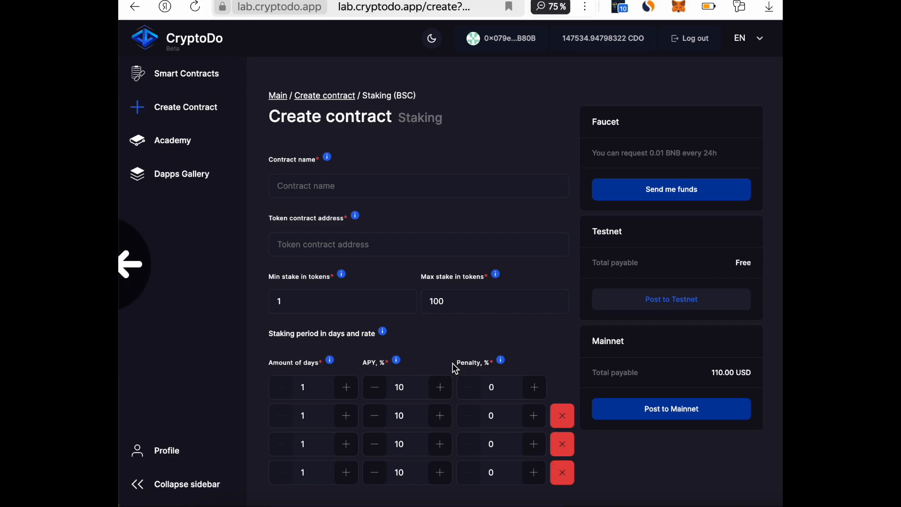
scroll(453, 365, "down", 15)
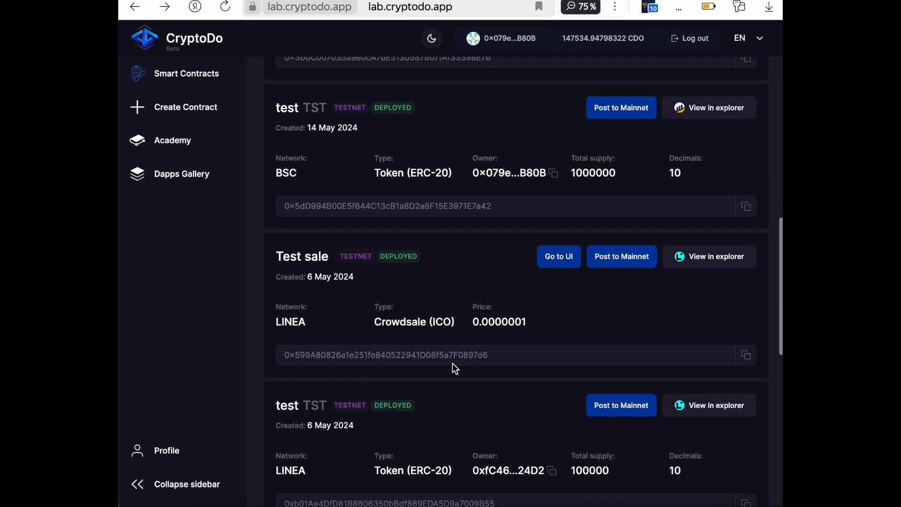
scroll(453, 365, "down", 6)
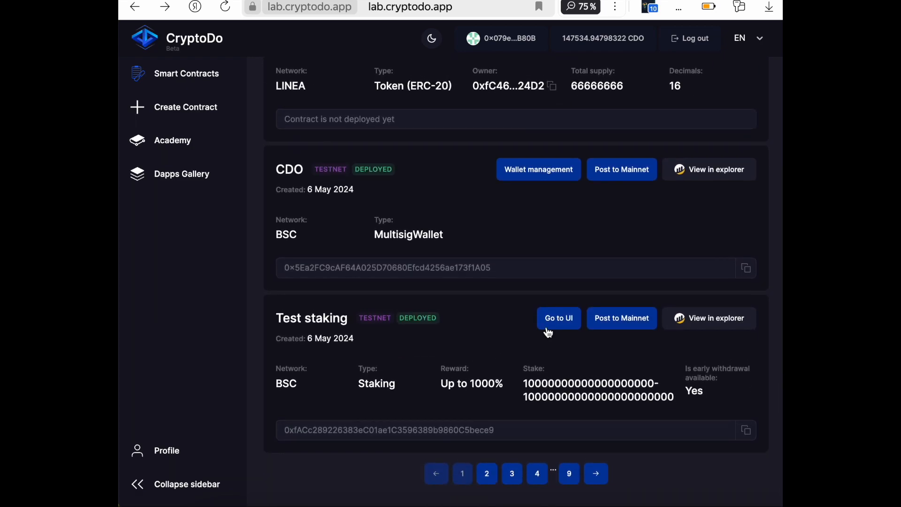
left_click(559, 319)
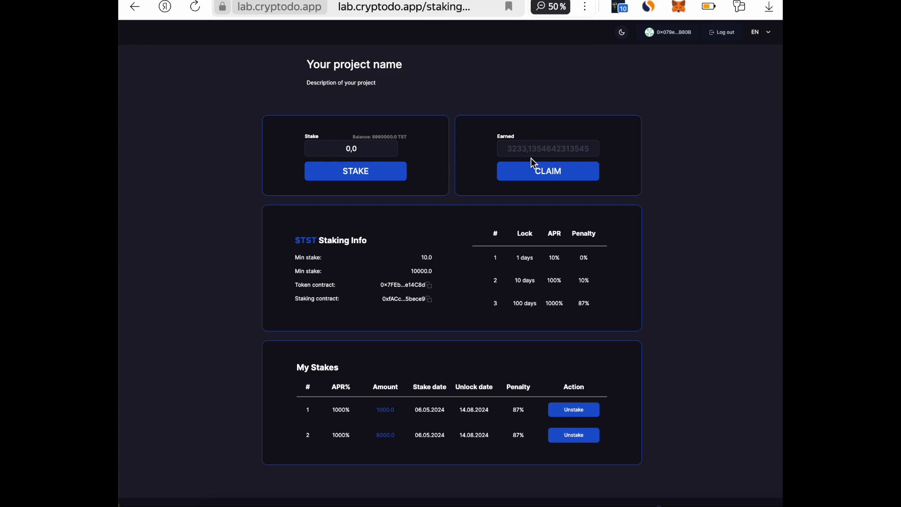
left_click(544, 174)
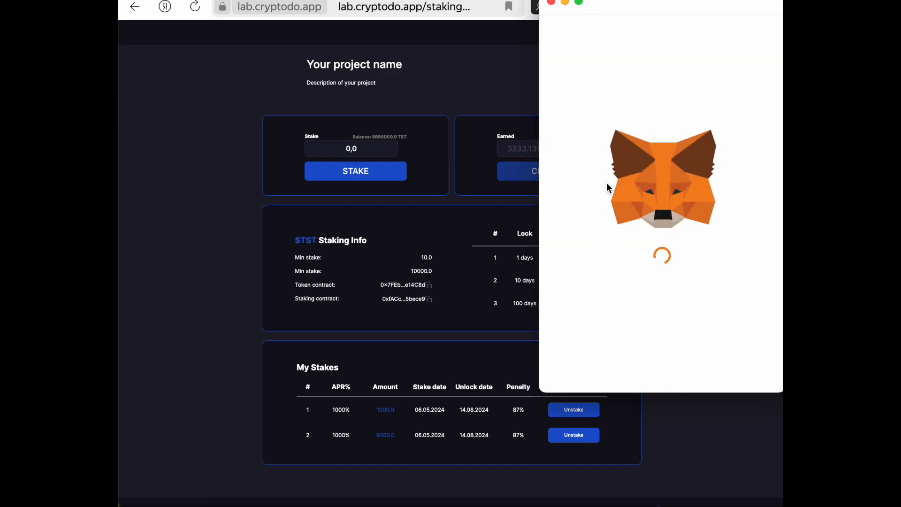
left_click(708, 372)
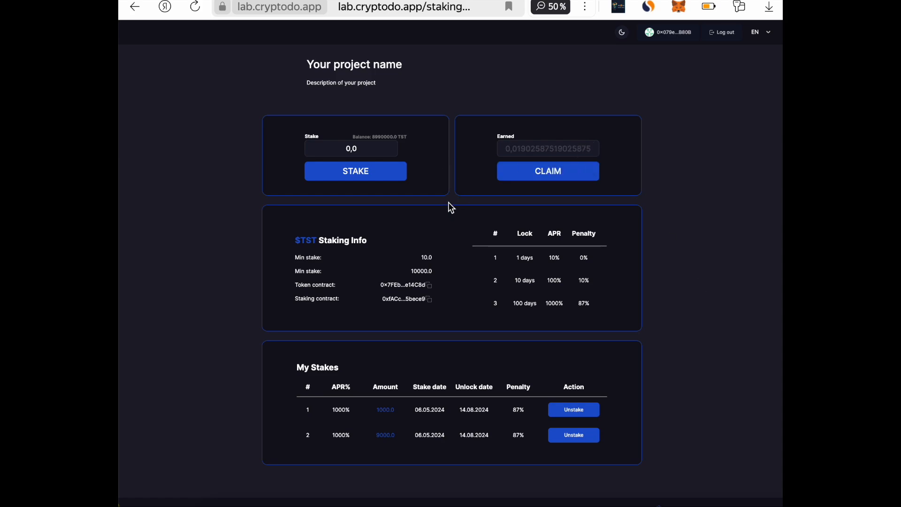
Go back to the contracts list, open the Test staking contract and examine its management functions, source code and ABI
key("alt+Left")
scroll(446, 207, "down", 5)
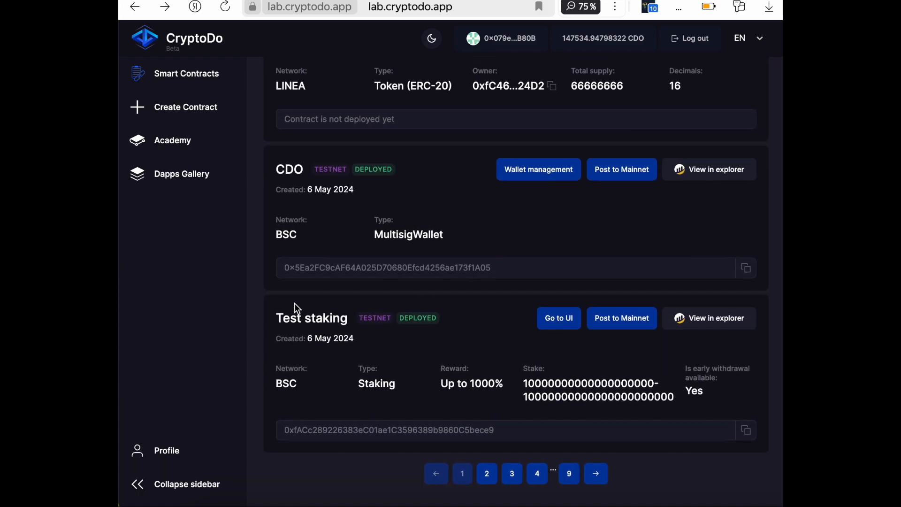
left_click(310, 318)
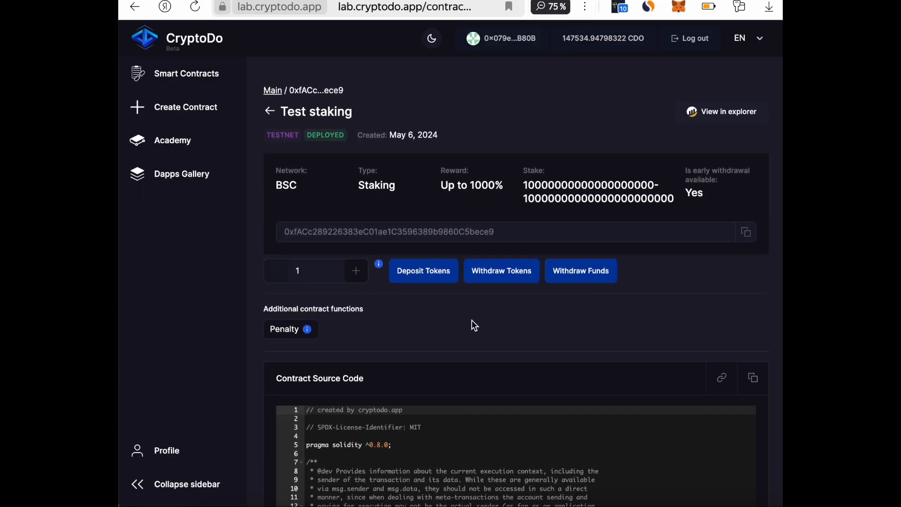
scroll(472, 320, "down", 5)
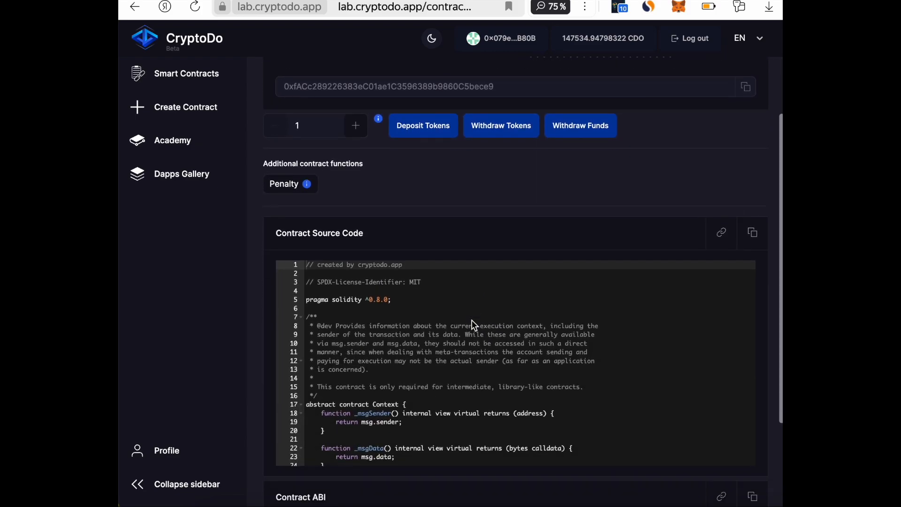
scroll(472, 319, "down", 2)
scroll(471, 320, "up", 3)
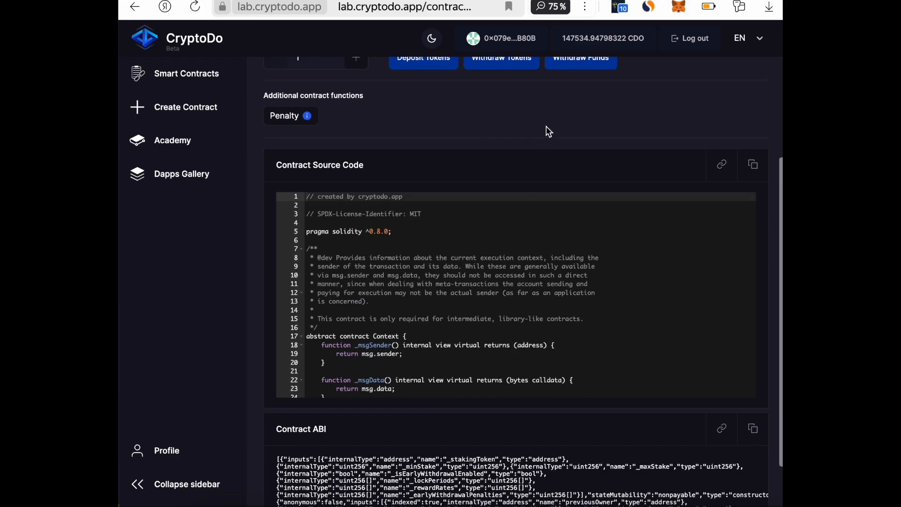
scroll(546, 129, "up", 5)
scroll(333, 343, "down", 1)
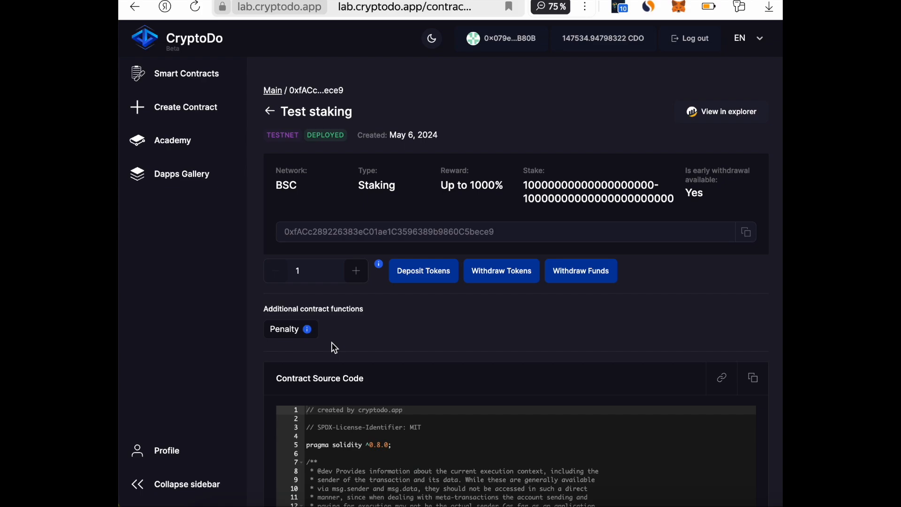